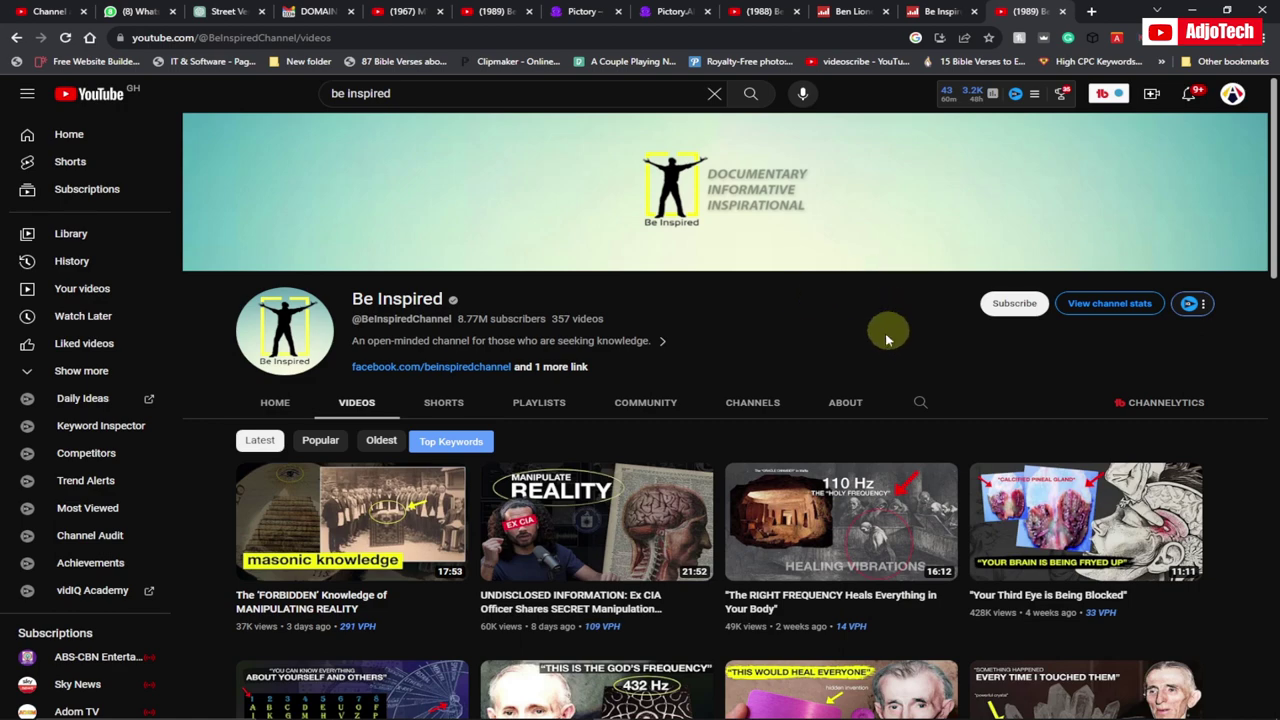
# Open Be Inspired's Social Blade stats and highlight the $823 – $13.2K monthly earnings estimate.
pyautogui.scroll(-2, 882, 350)
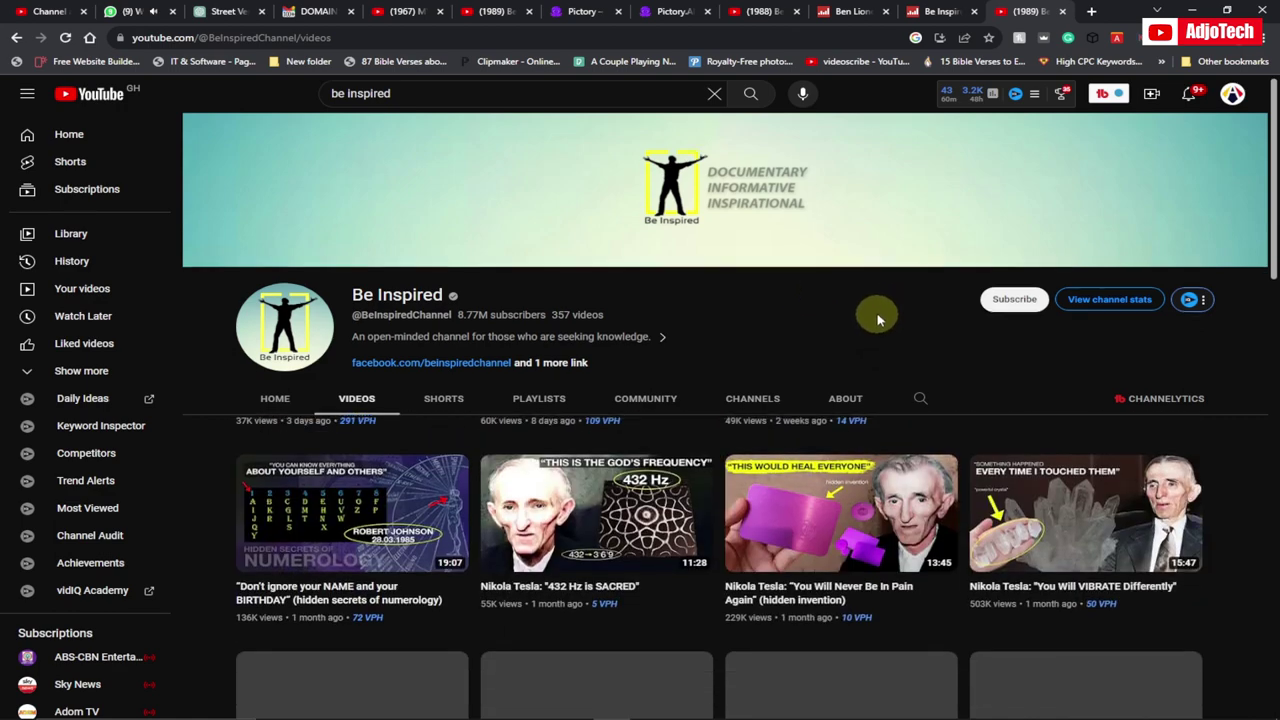
pyautogui.scroll(2, 887, 355)
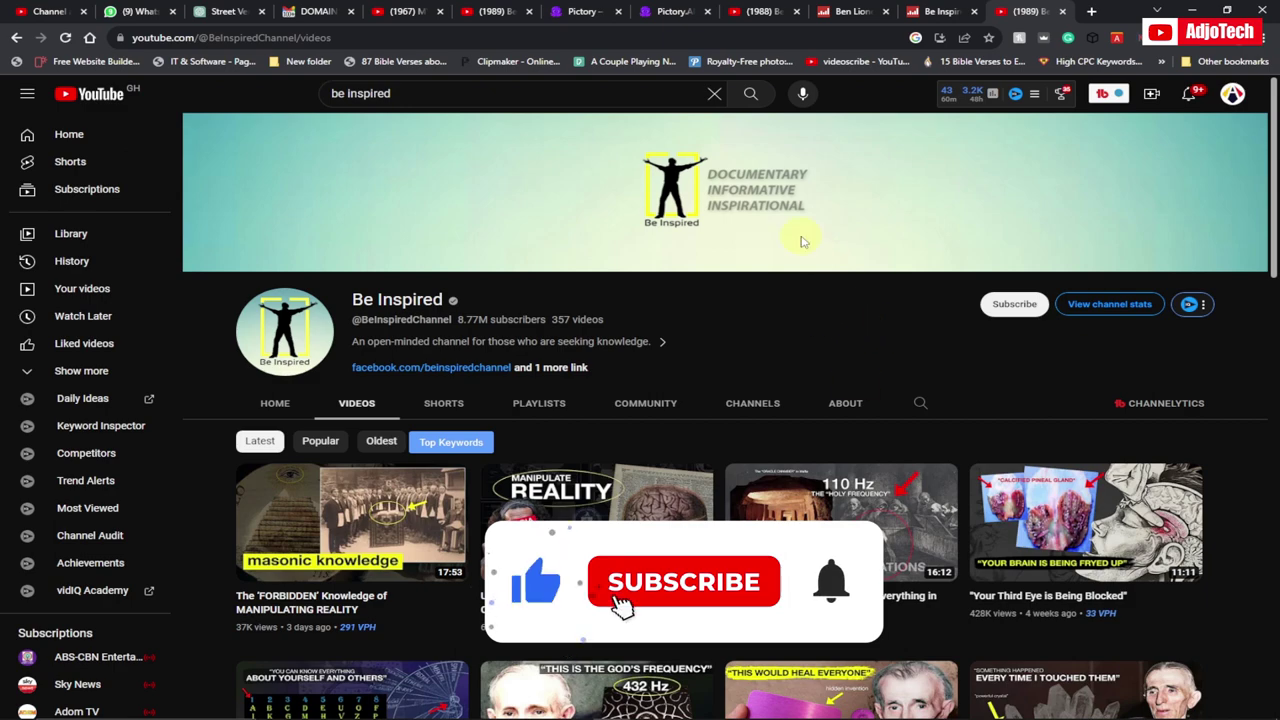
pyautogui.scroll(-2, 800, 240)
pyautogui.scroll(2, 806, 237)
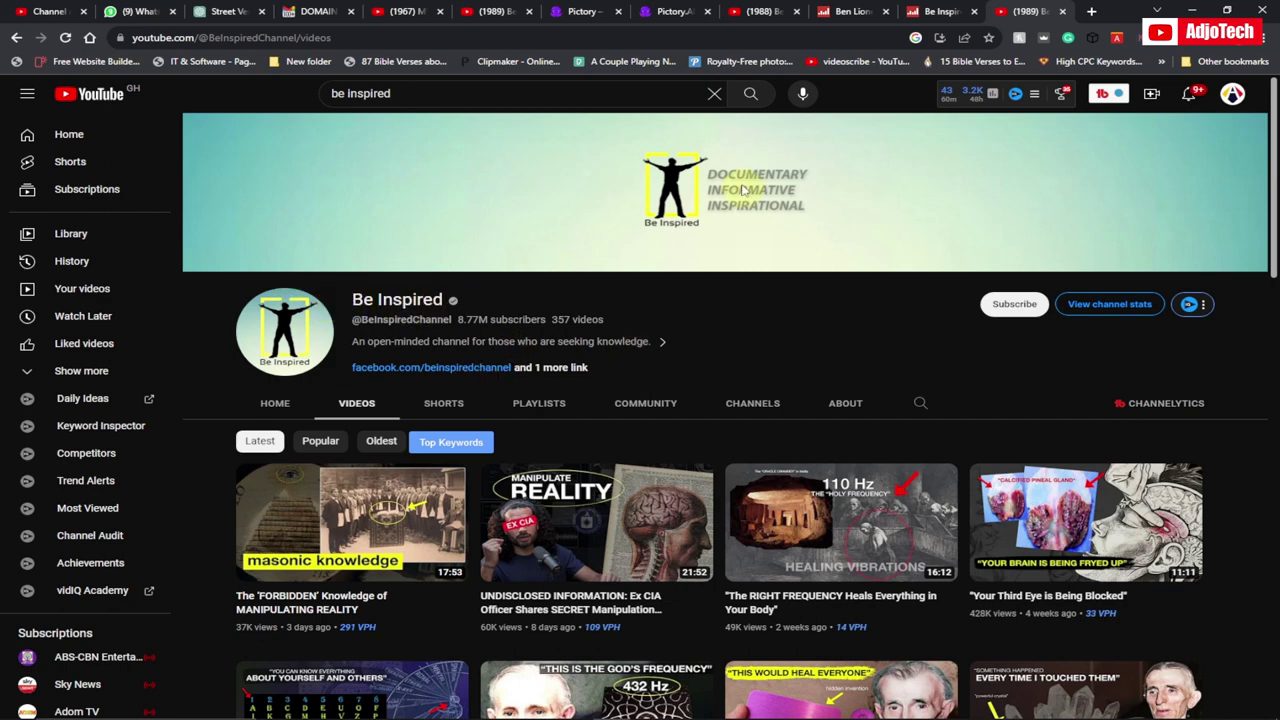
pyautogui.click(936, 11)
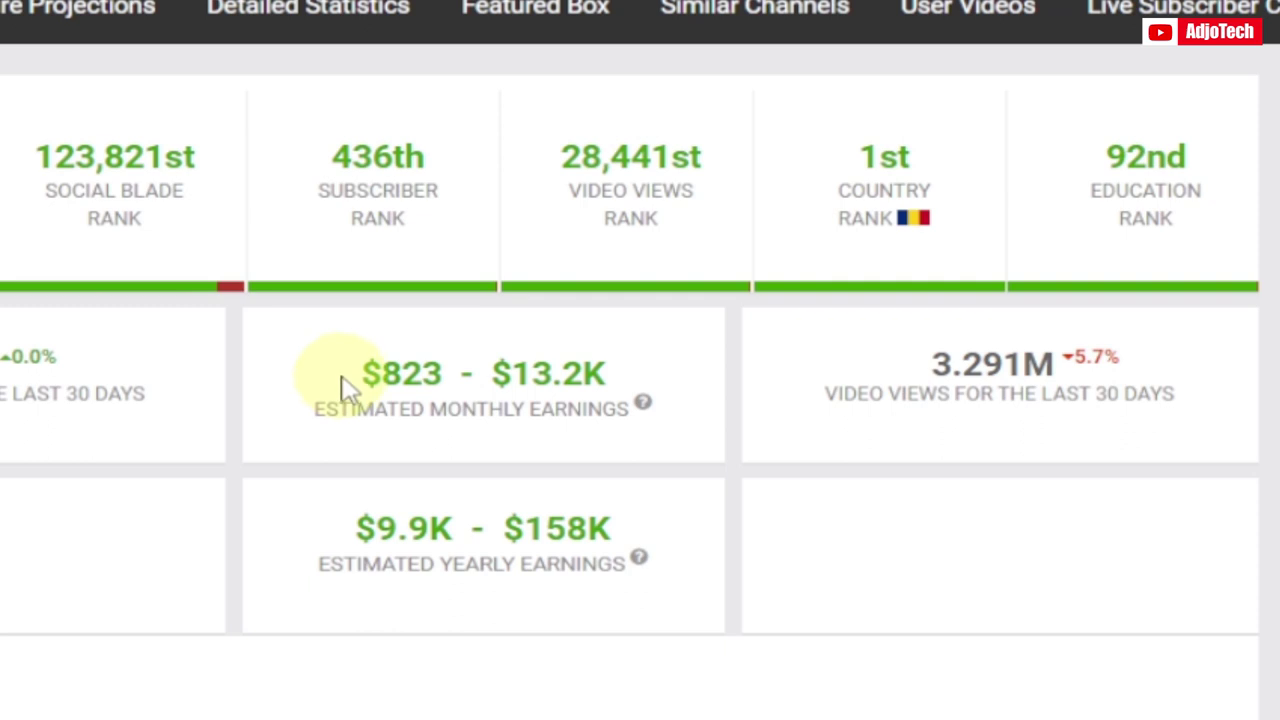
pyautogui.moveTo(345, 388); pyautogui.dragTo(663, 385)
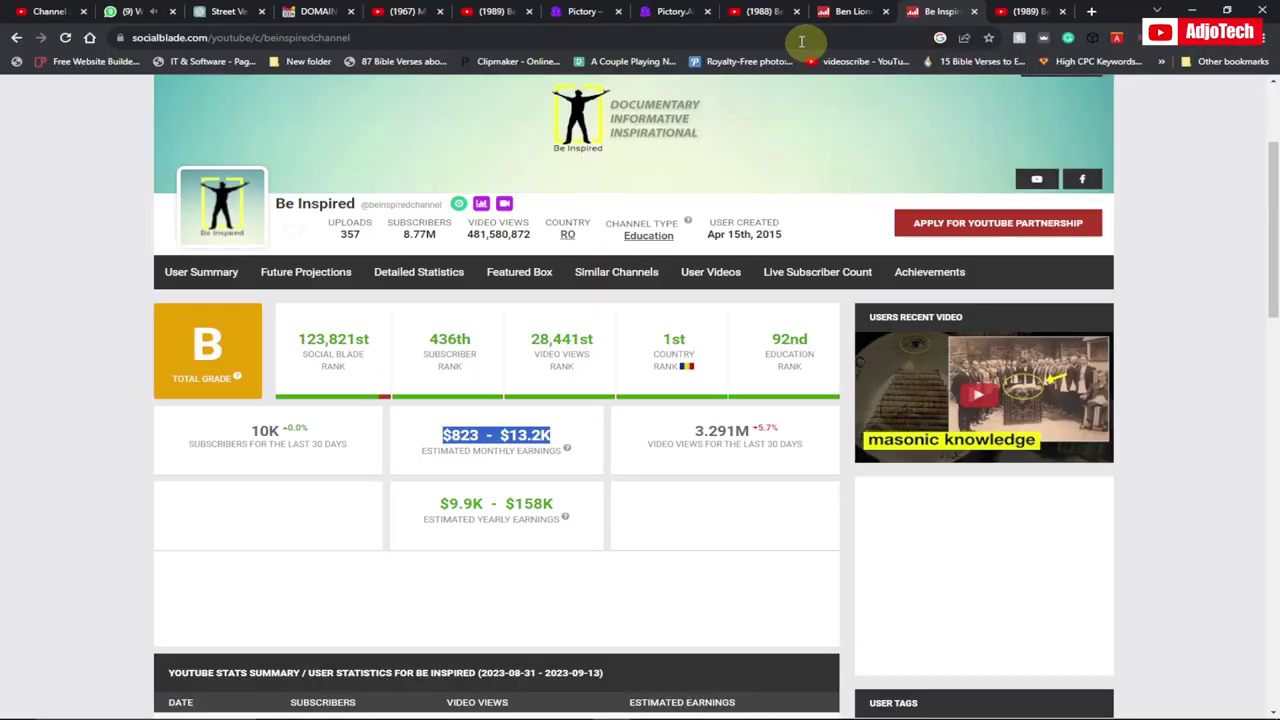
# Review the motivational-speech channel's videos, then view its Social Blade stats with 2.89M subscribers.
pyautogui.click(762, 12)
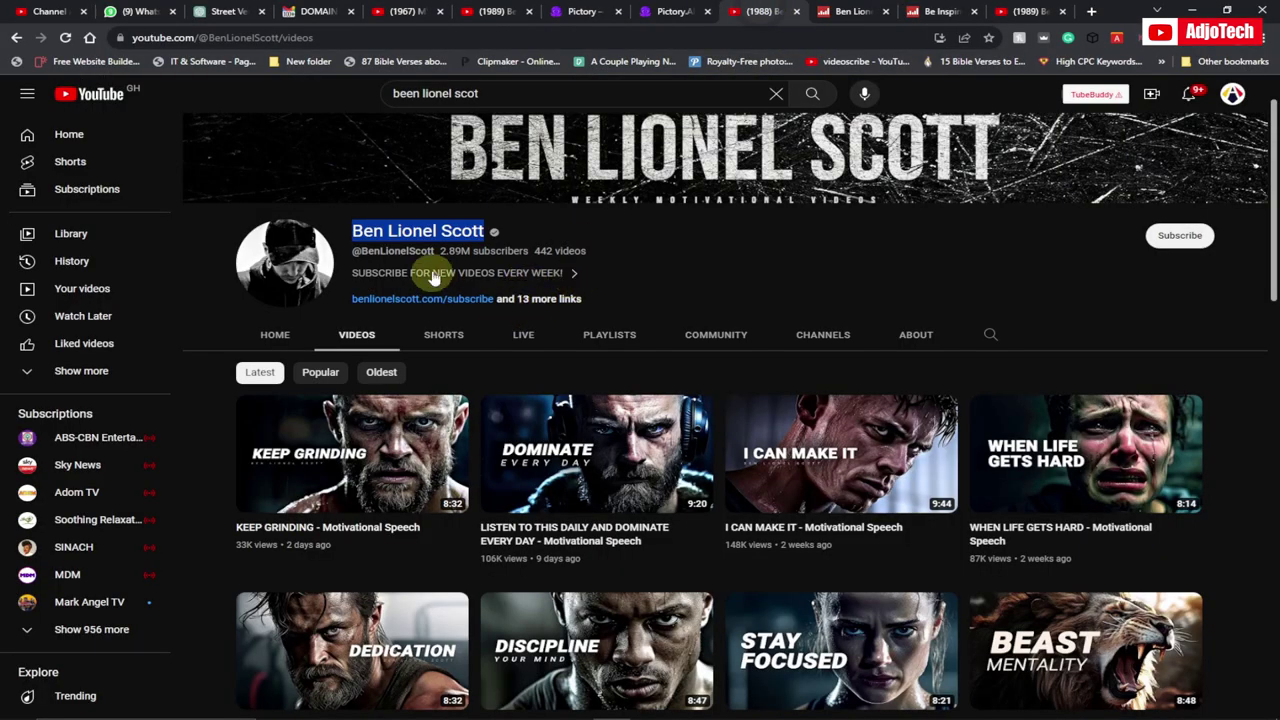
pyautogui.click(712, 260)
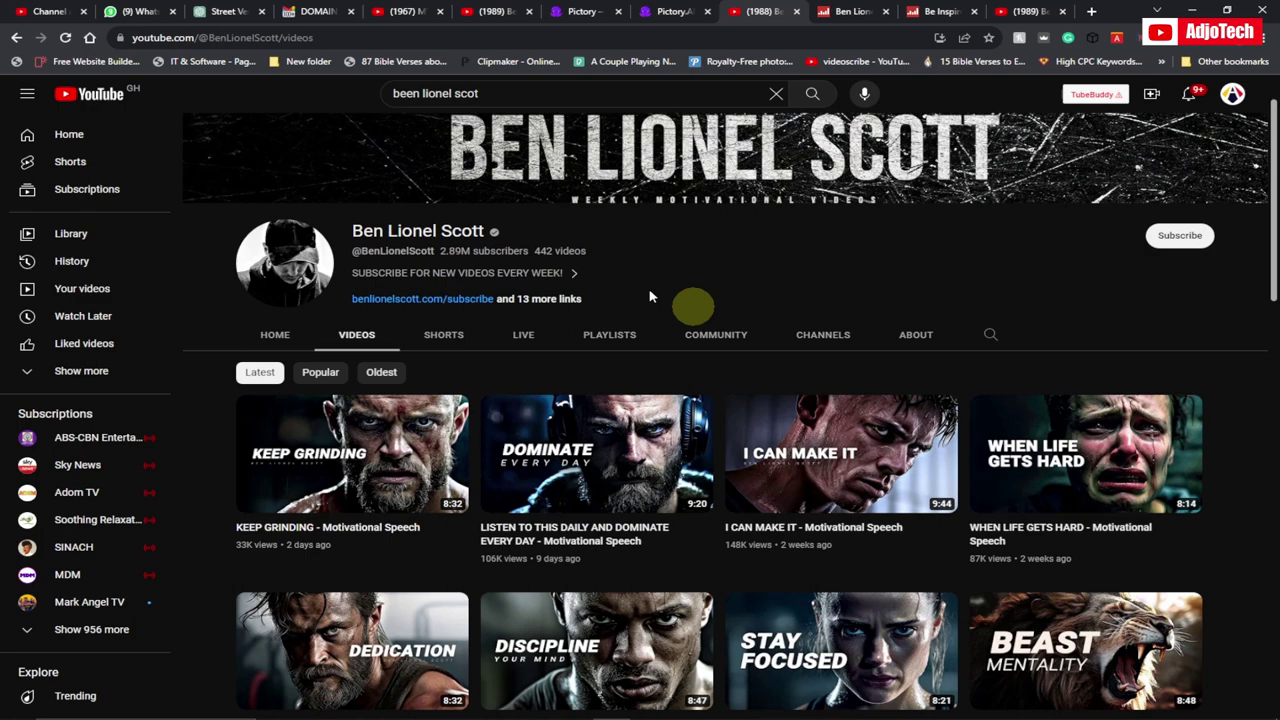
pyautogui.click(848, 12)
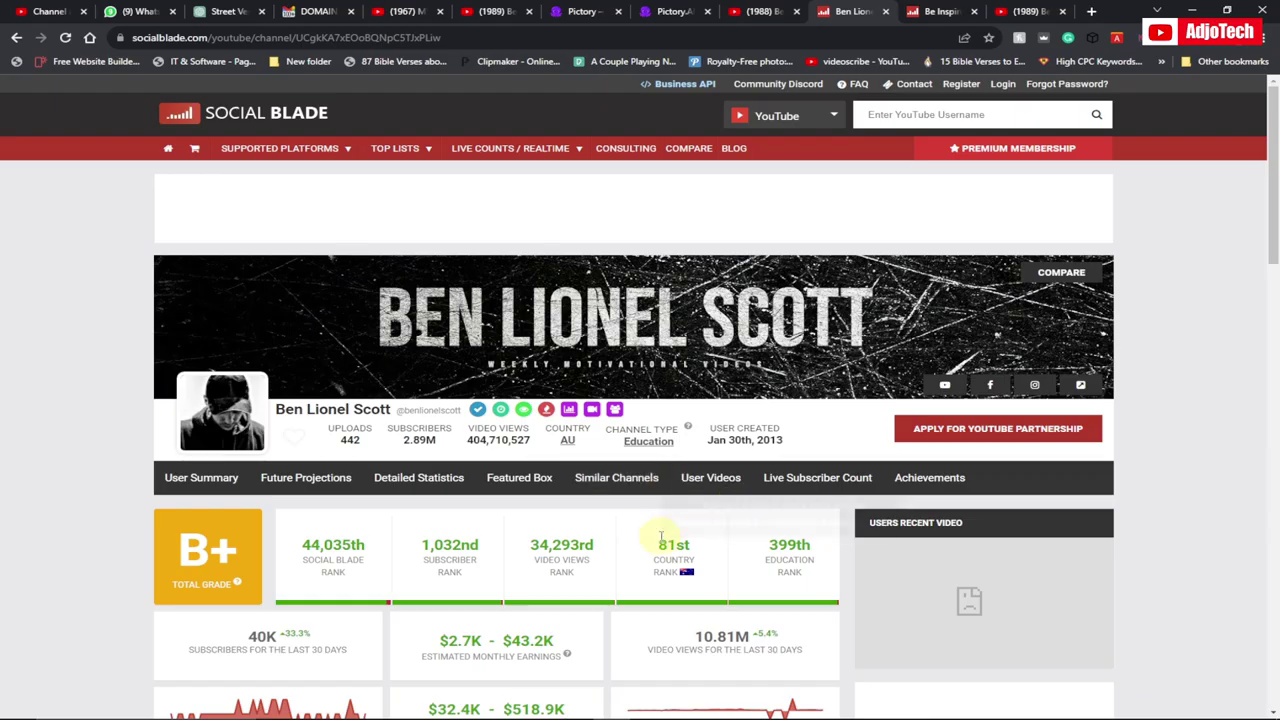
pyautogui.moveTo(662, 540)
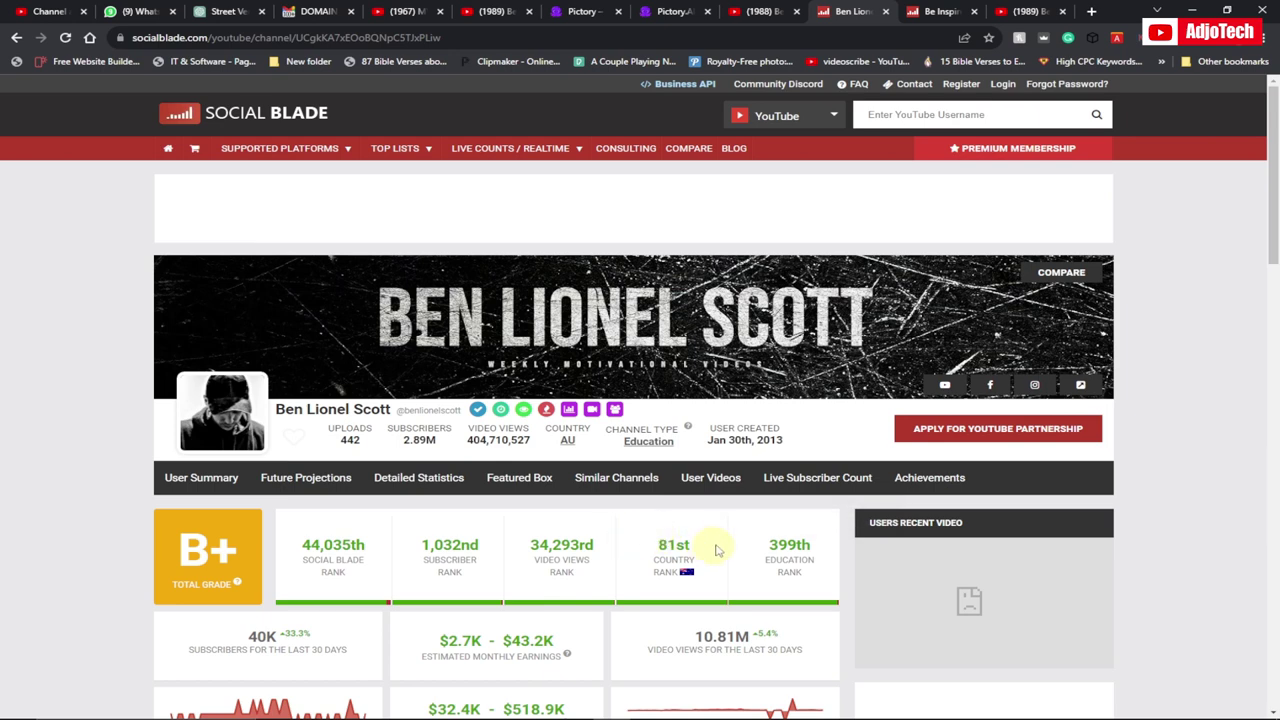
pyautogui.scroll(-2, 717, 541)
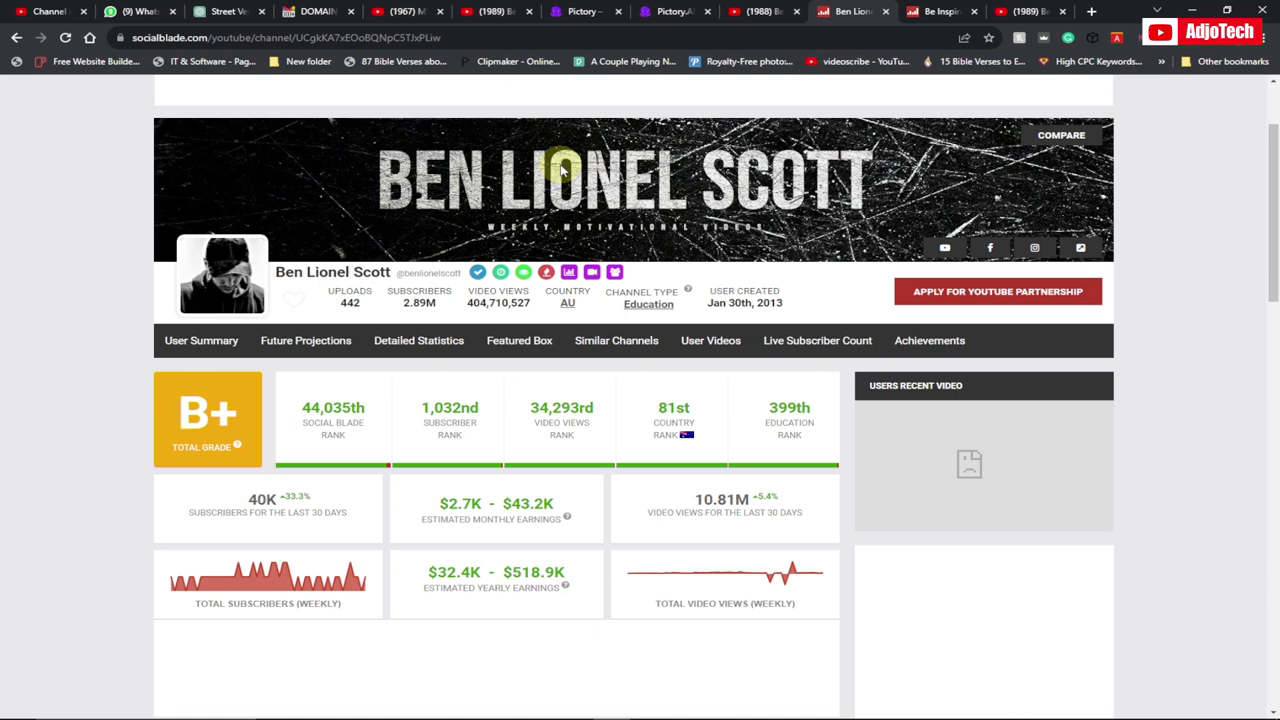
# Go from the Pictory website to the app.pictory.ai dashboard.
pyautogui.click(580, 11)
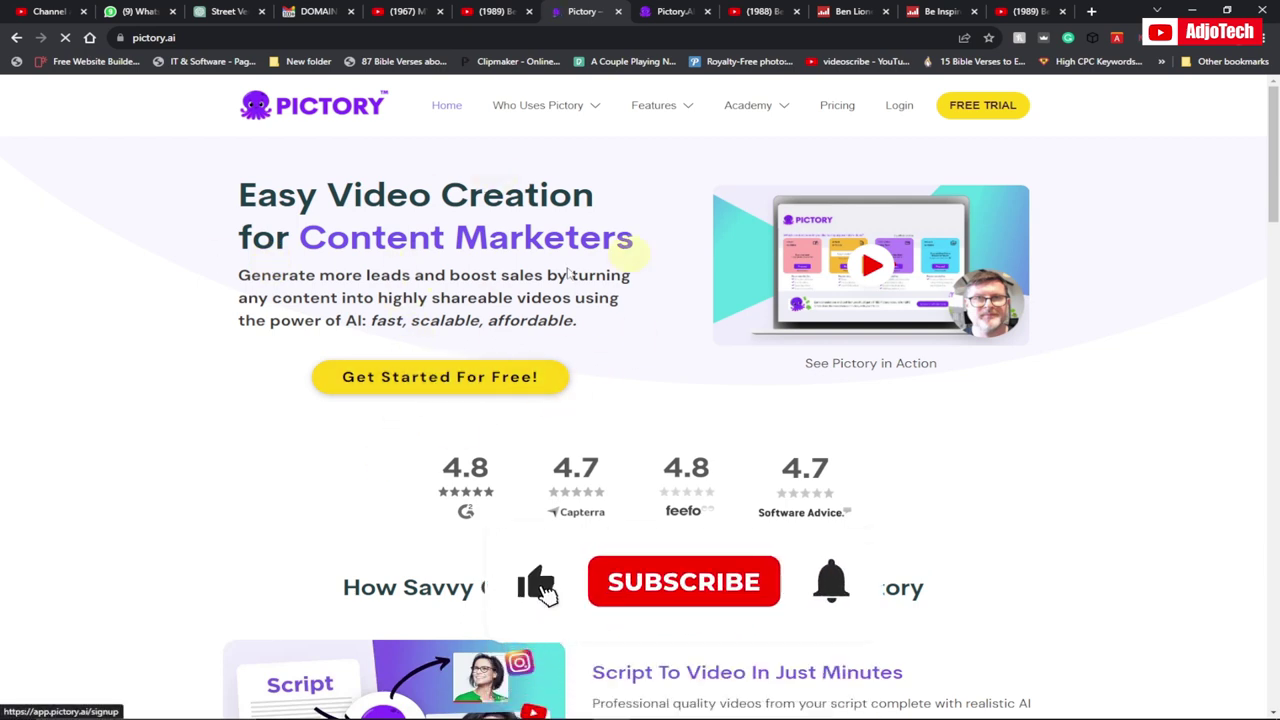
pyautogui.click(665, 12)
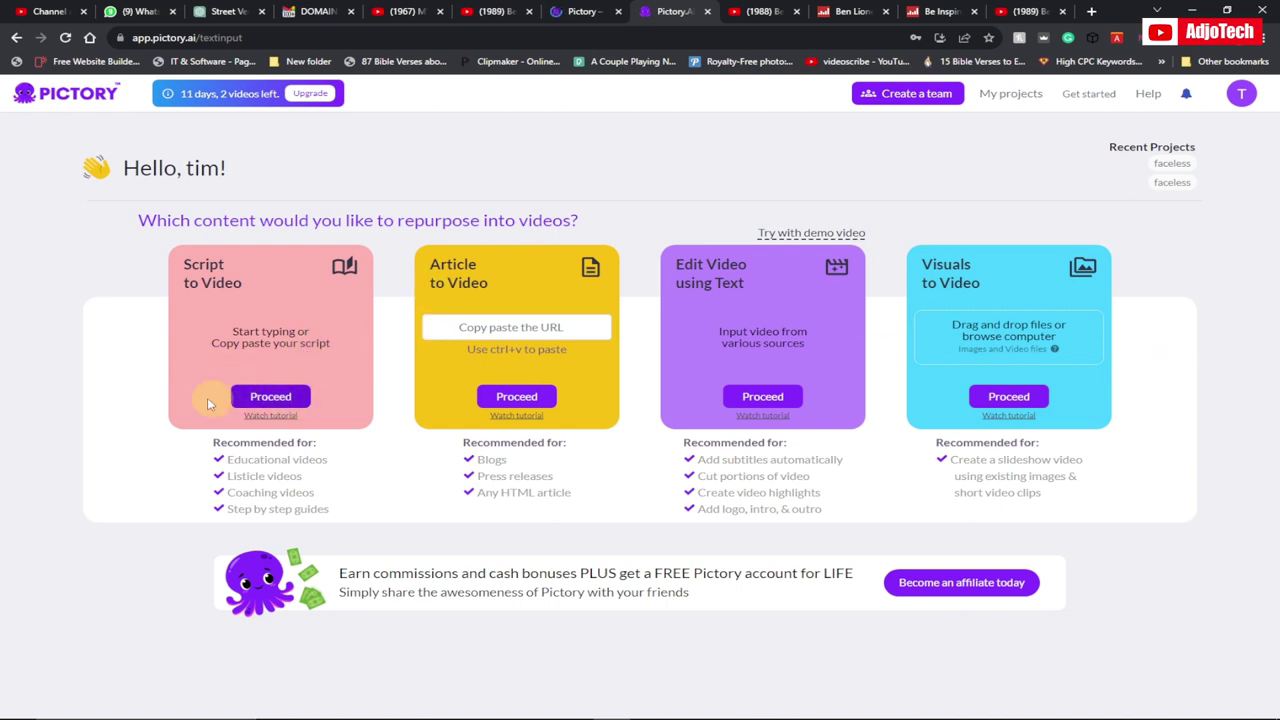
# Start a Script to Video project named 'faceless' and paste the five-paragraph script.
pyautogui.click(265, 399)
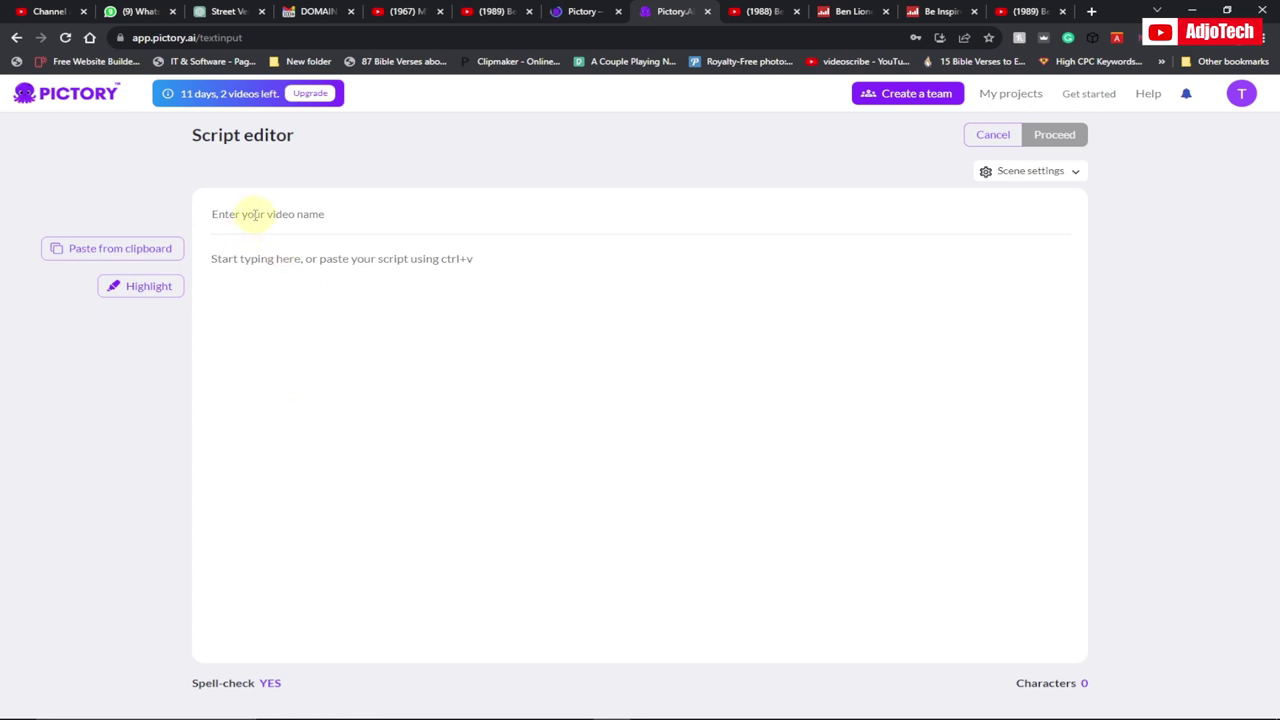
pyautogui.click(255, 214)
pyautogui.click(268, 218)
pyautogui.click(254, 213)
pyautogui.click(232, 259)
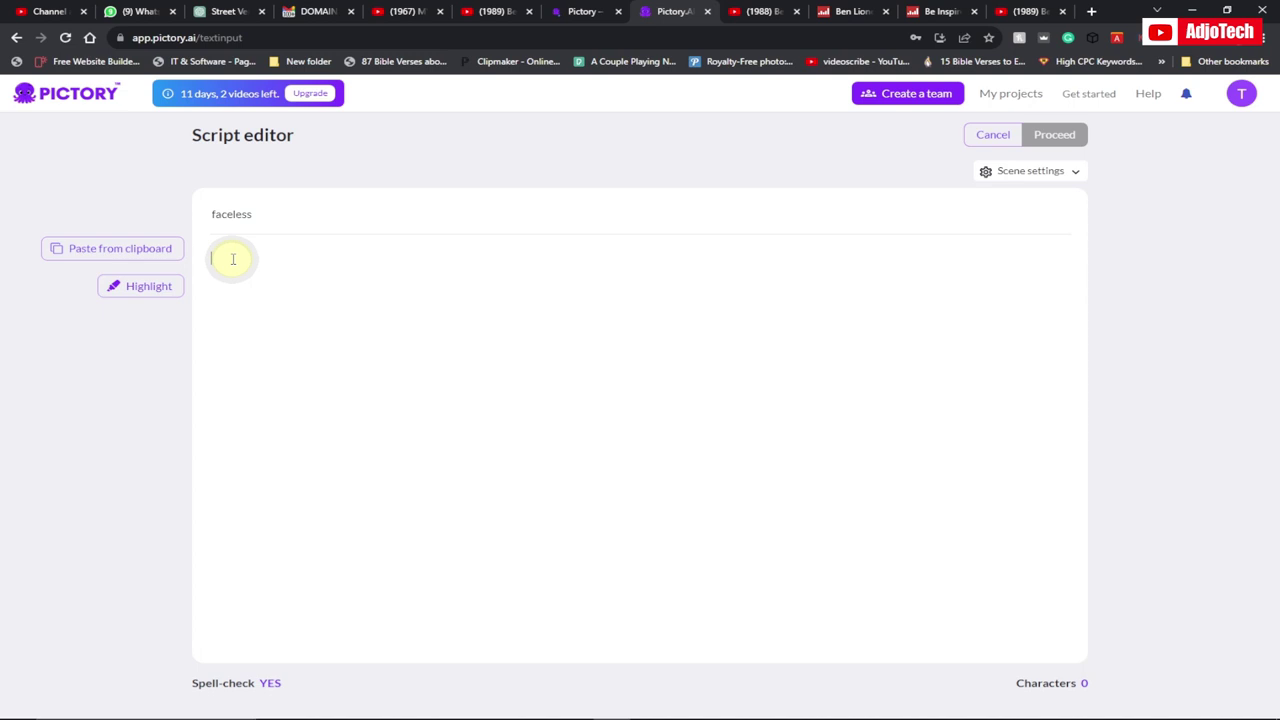
pyautogui.write("A cozy living room with a family sitting around a table, chatting and sipping tea.] In today's world, artificial intelligence, or AI, has become an integral part of our daily lives.  From voice-activated assistants on our smartphones that answer questions and set reminders...  to self-driving cars that make our commutes safer and more efficient...  and smart thermostats that learn our preferences to save energy and money.")
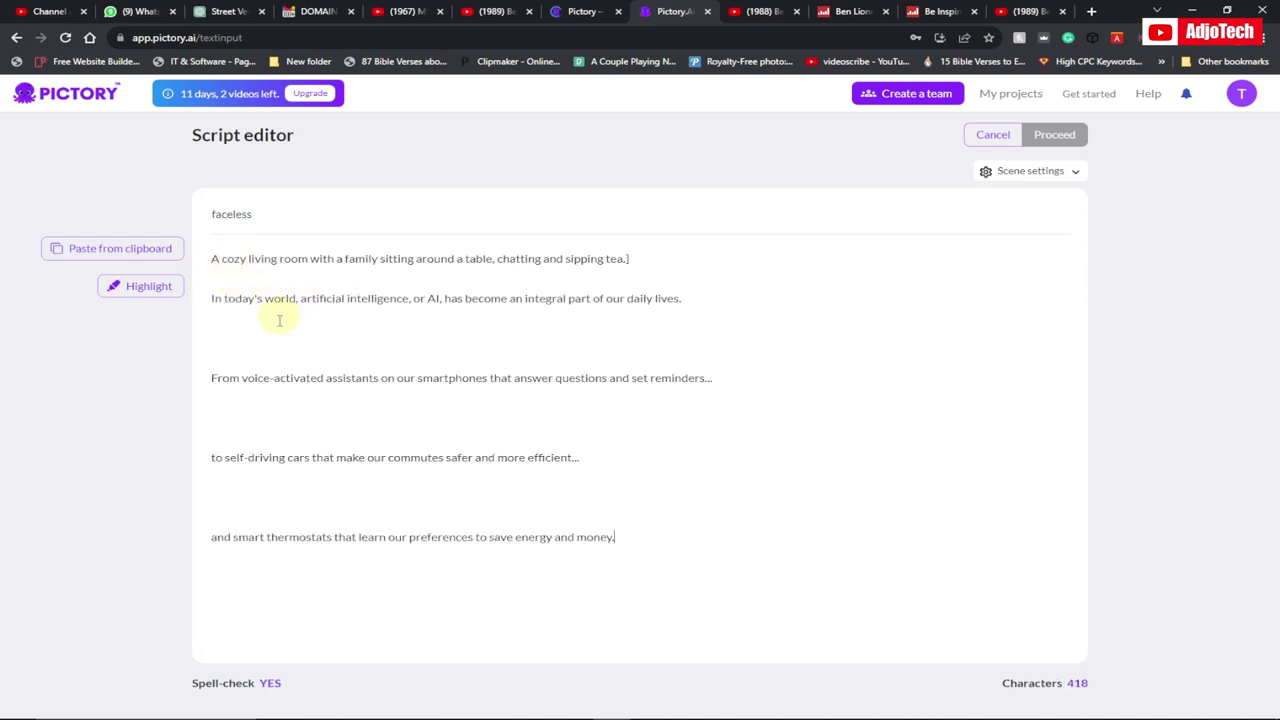
# Delete the extra blank lines between paragraphs, review the scene settings, and continue to templates.
pyautogui.click(242, 336)
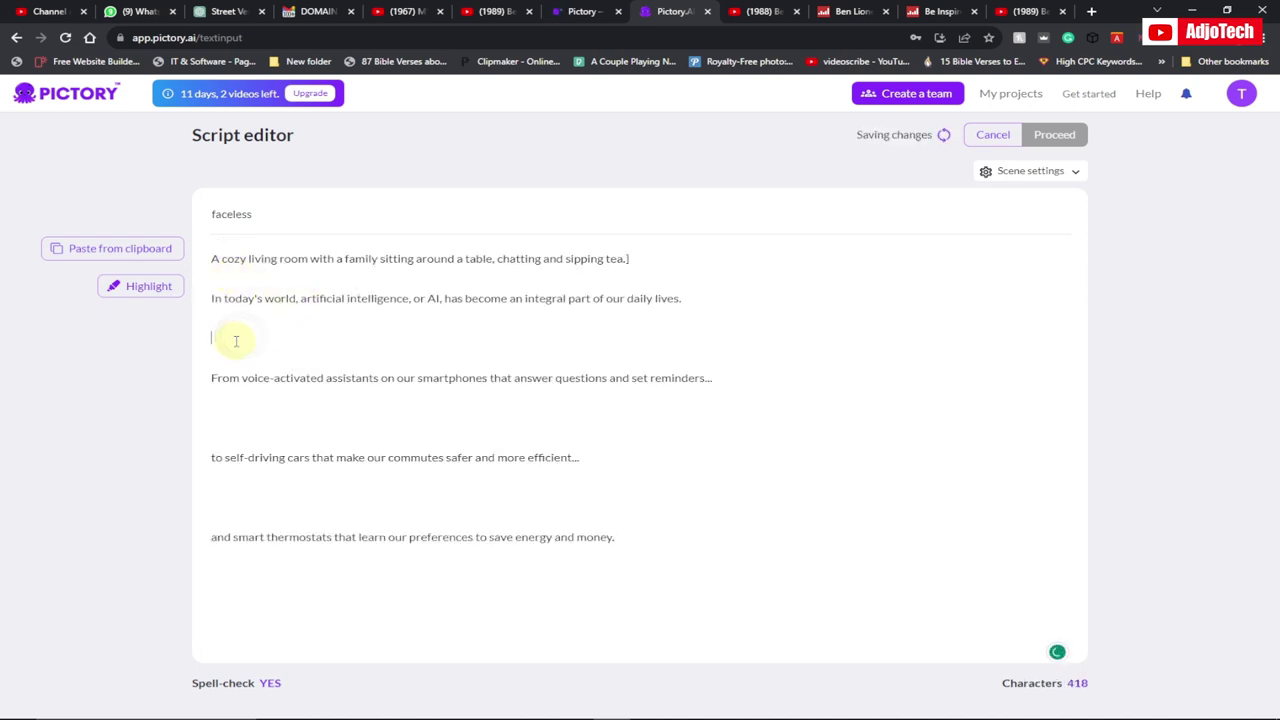
pyautogui.press('BackSpace')
pyautogui.click(236, 409)
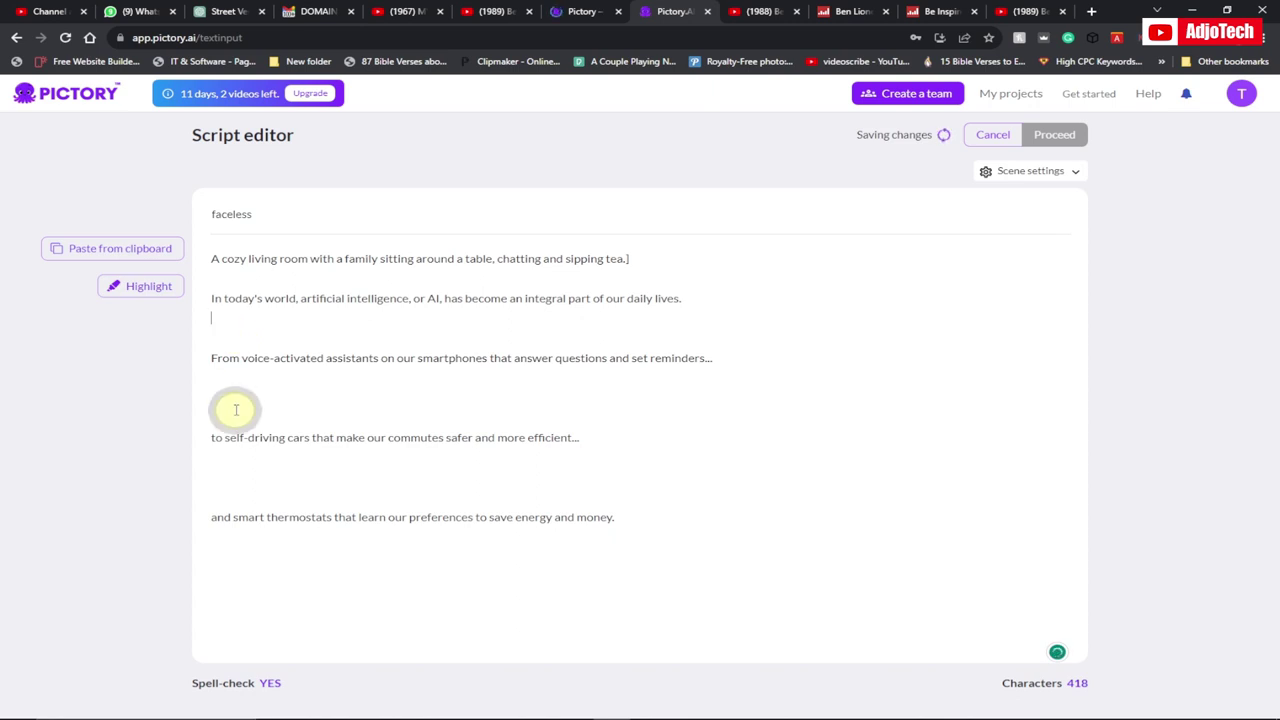
pyautogui.press('BackSpace')
pyautogui.press('BackSpace')
pyautogui.click(227, 331)
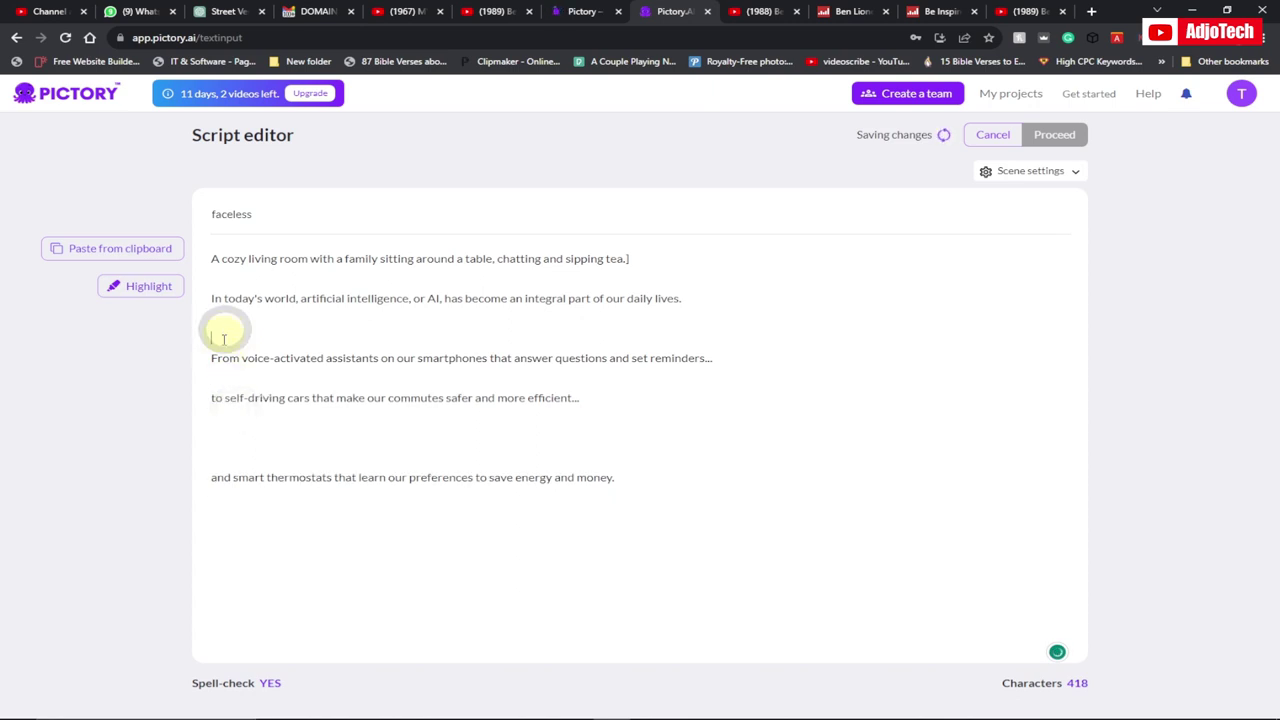
pyautogui.press('BackSpace')
pyautogui.click(229, 428)
pyautogui.press('BackSpace')
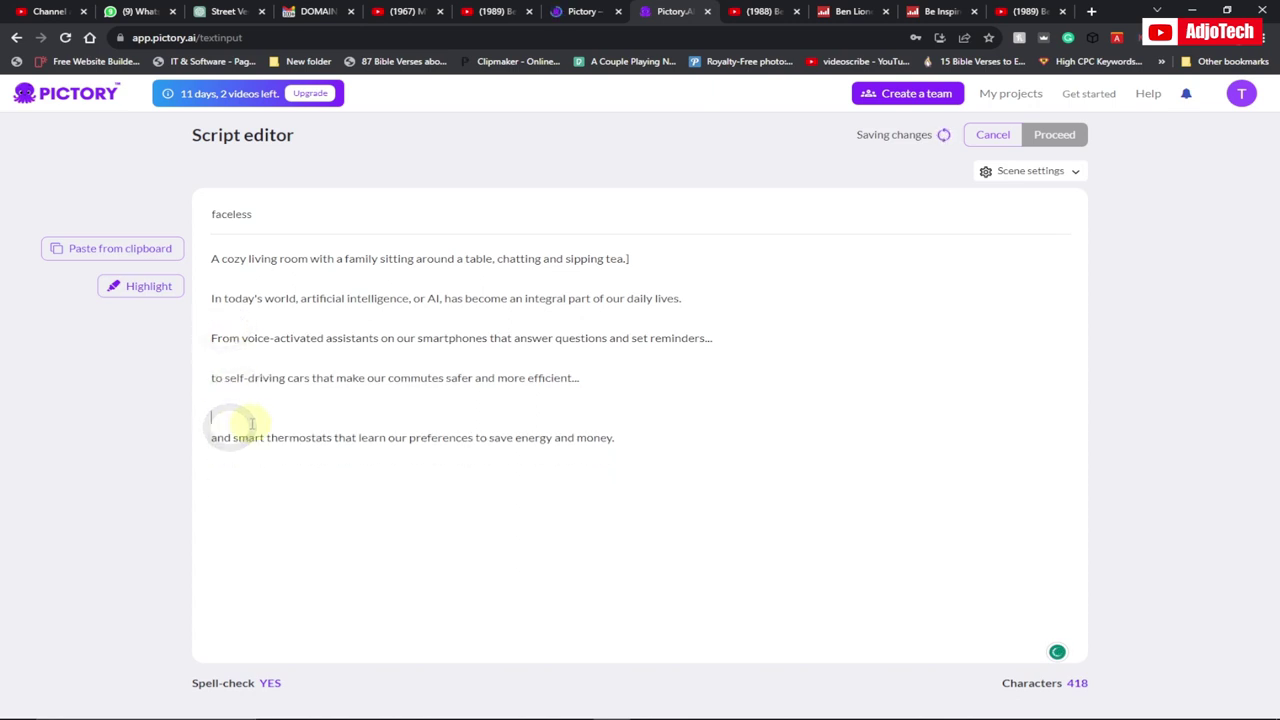
pyautogui.press('BackSpace')
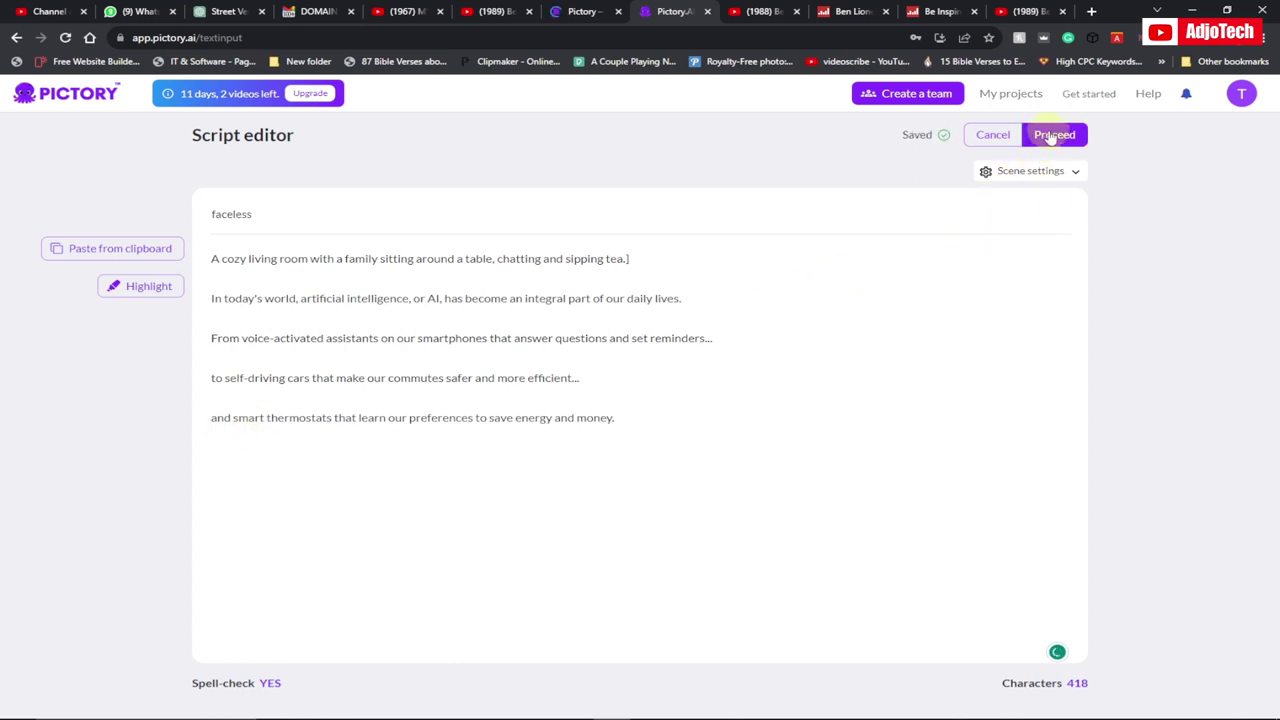
pyautogui.click(1018, 174)
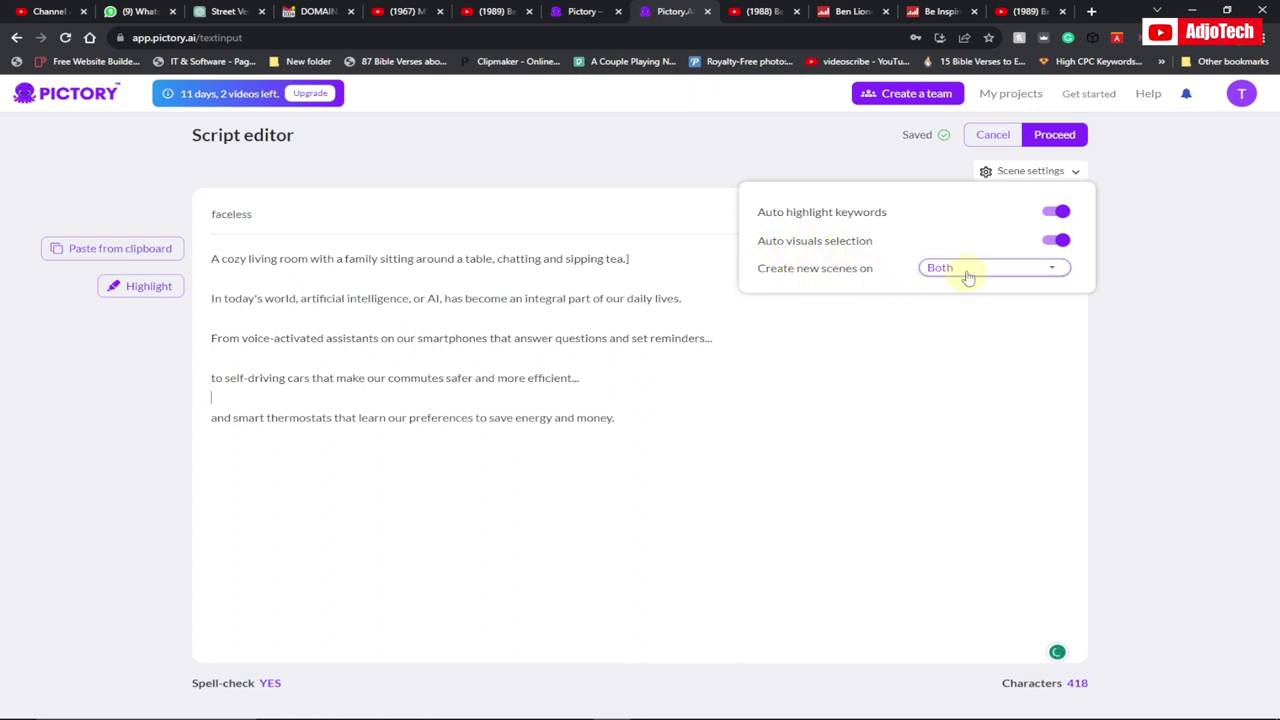
pyautogui.click(1054, 137)
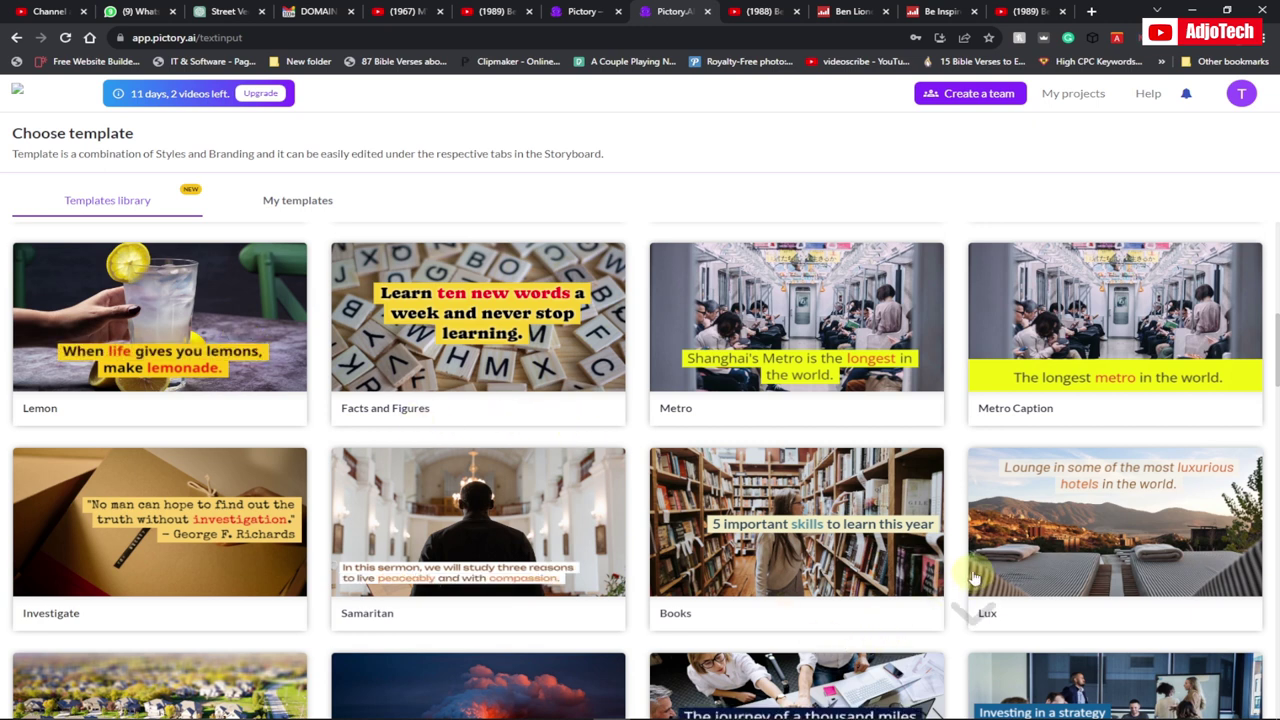
# Choose the Investigate template with a 16:9 landscape aspect ratio.
pyautogui.scroll(-1, 975, 577)
pyautogui.scroll(-1, 975, 577)
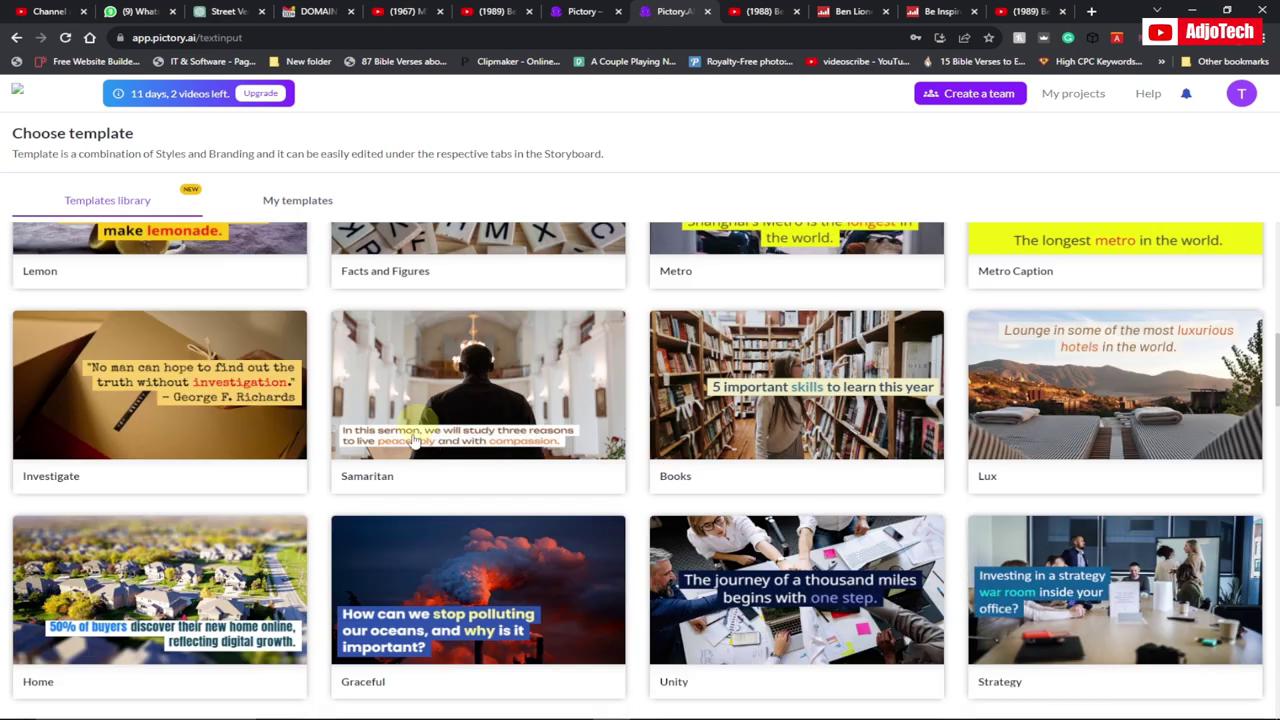
pyautogui.click(152, 404)
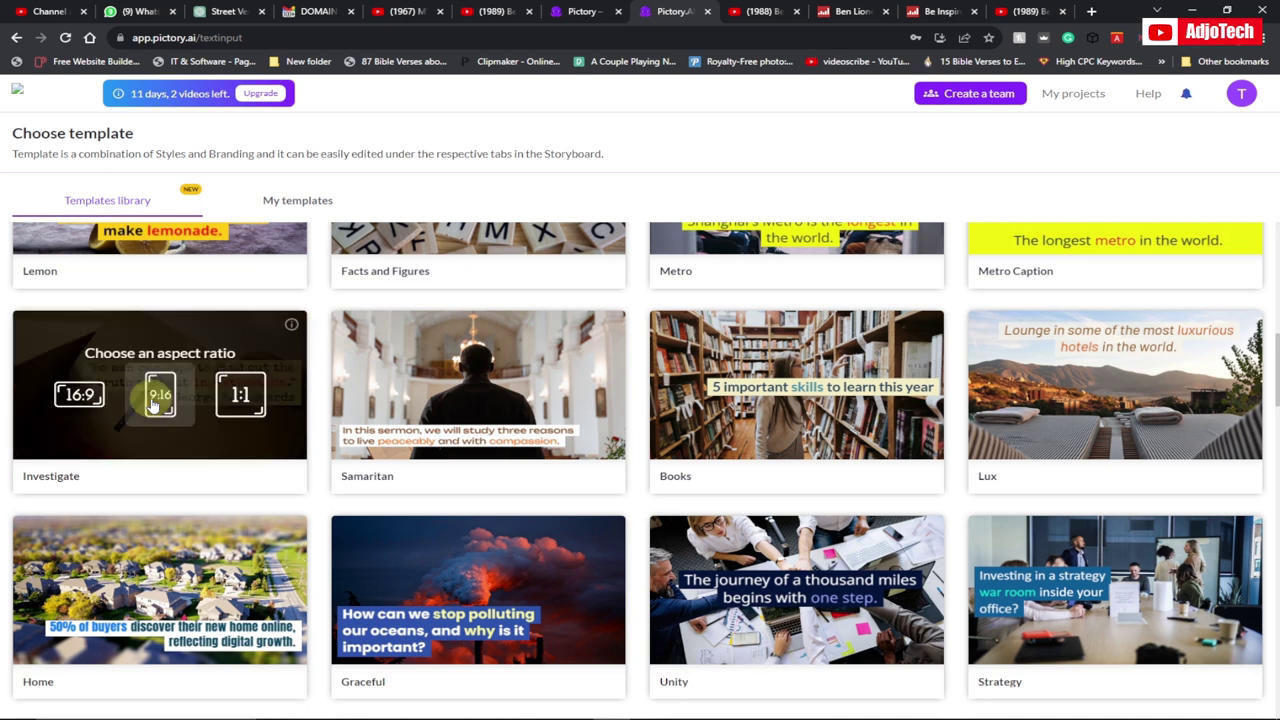
pyautogui.click(79, 395)
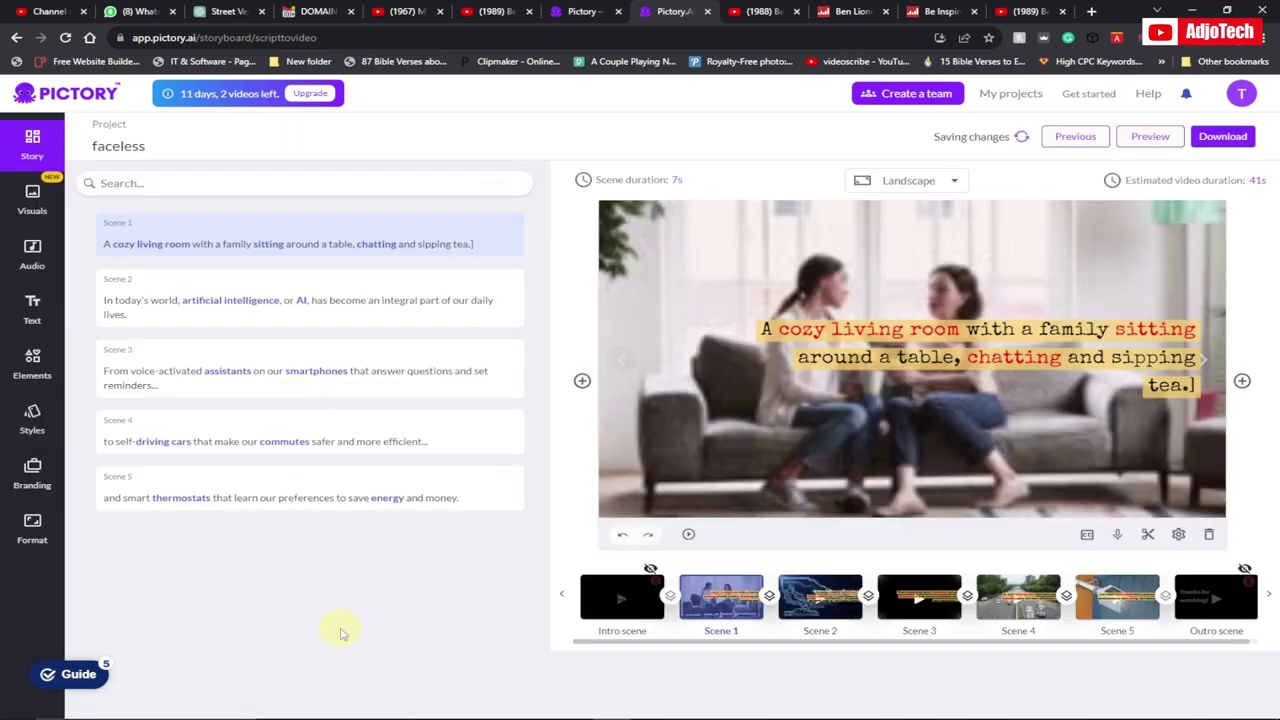
# Preview scenes 2, 3 and 4, and check the aspect ratio list without leaving Landscape.
pyautogui.click(242, 311)
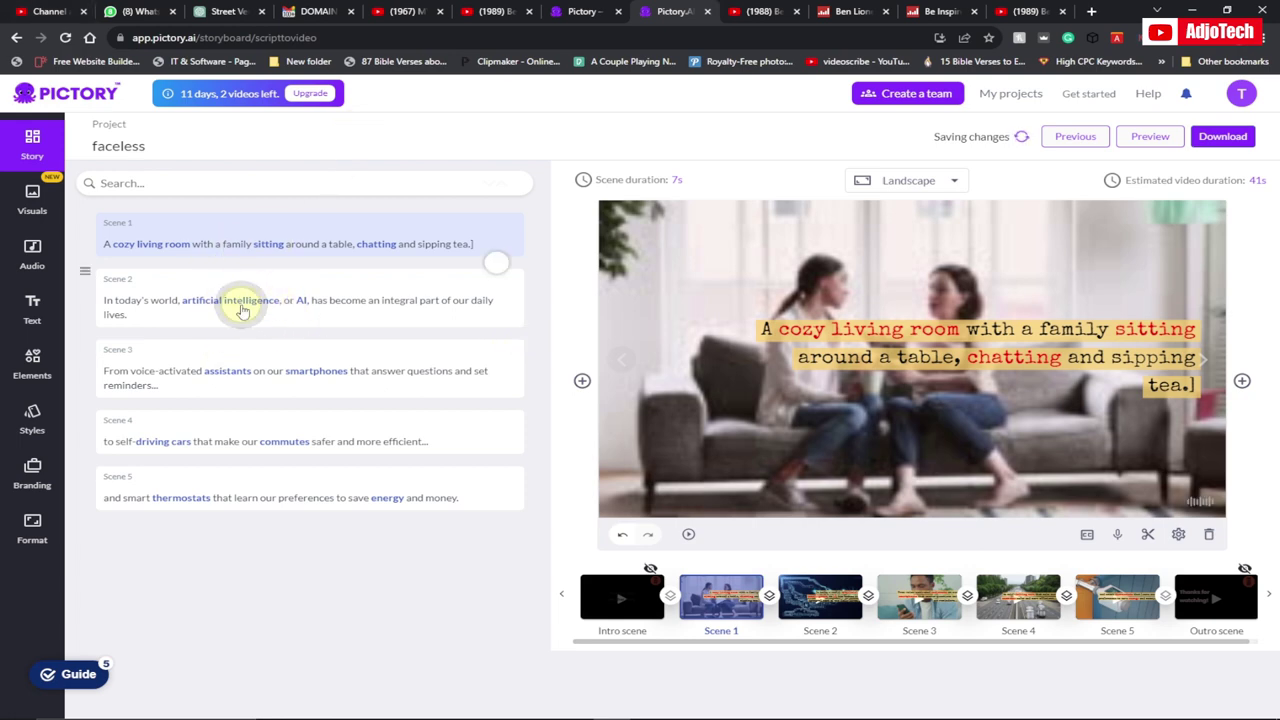
pyautogui.click(236, 373)
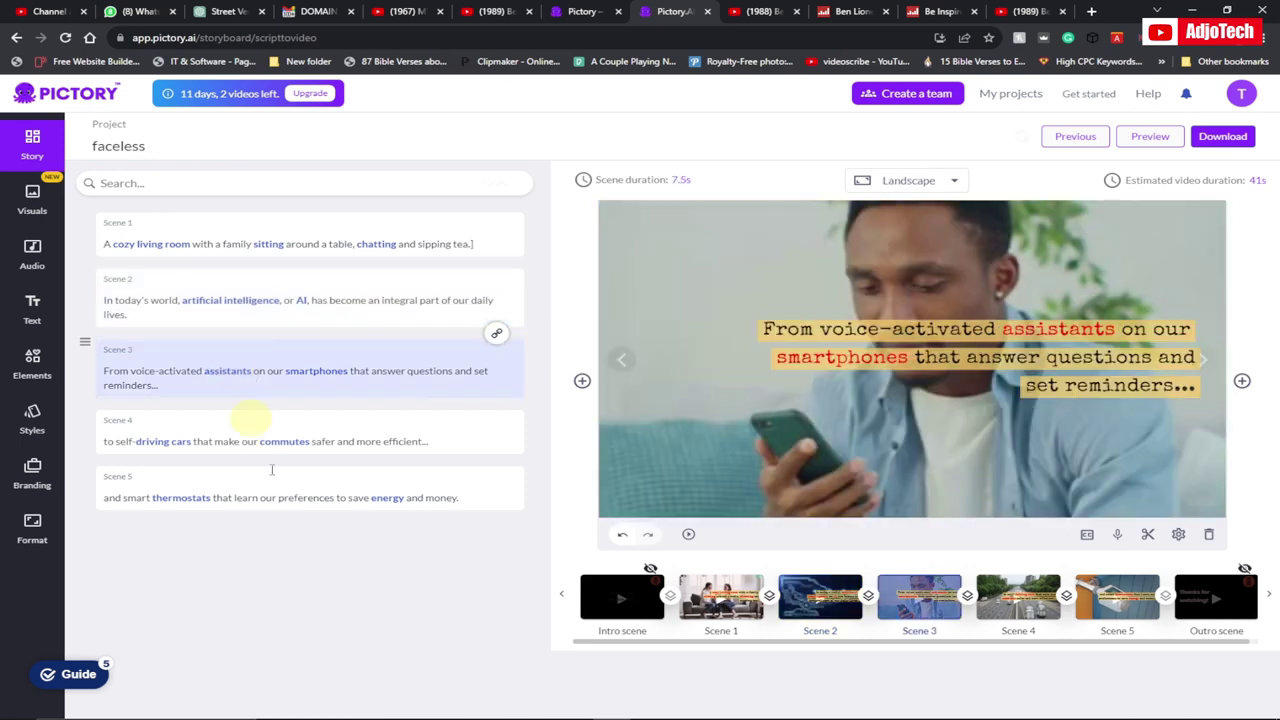
pyautogui.click(265, 456)
pyautogui.click(957, 181)
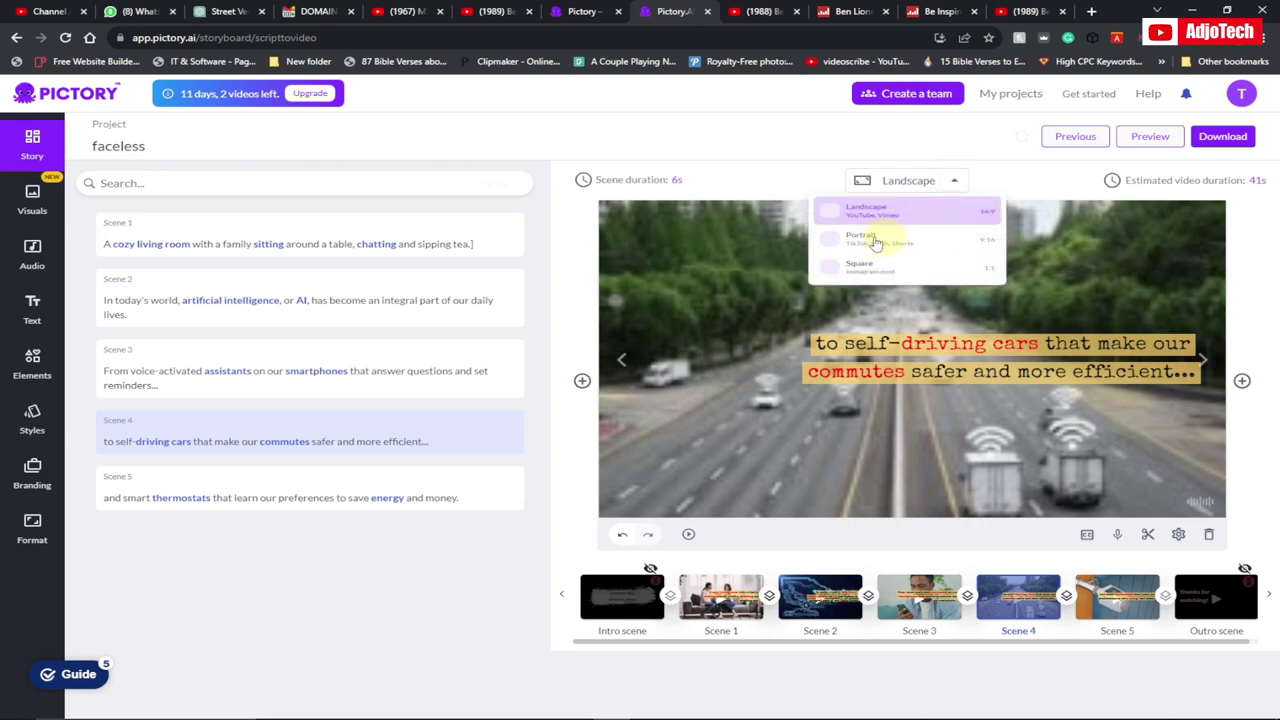
pyautogui.click(751, 137)
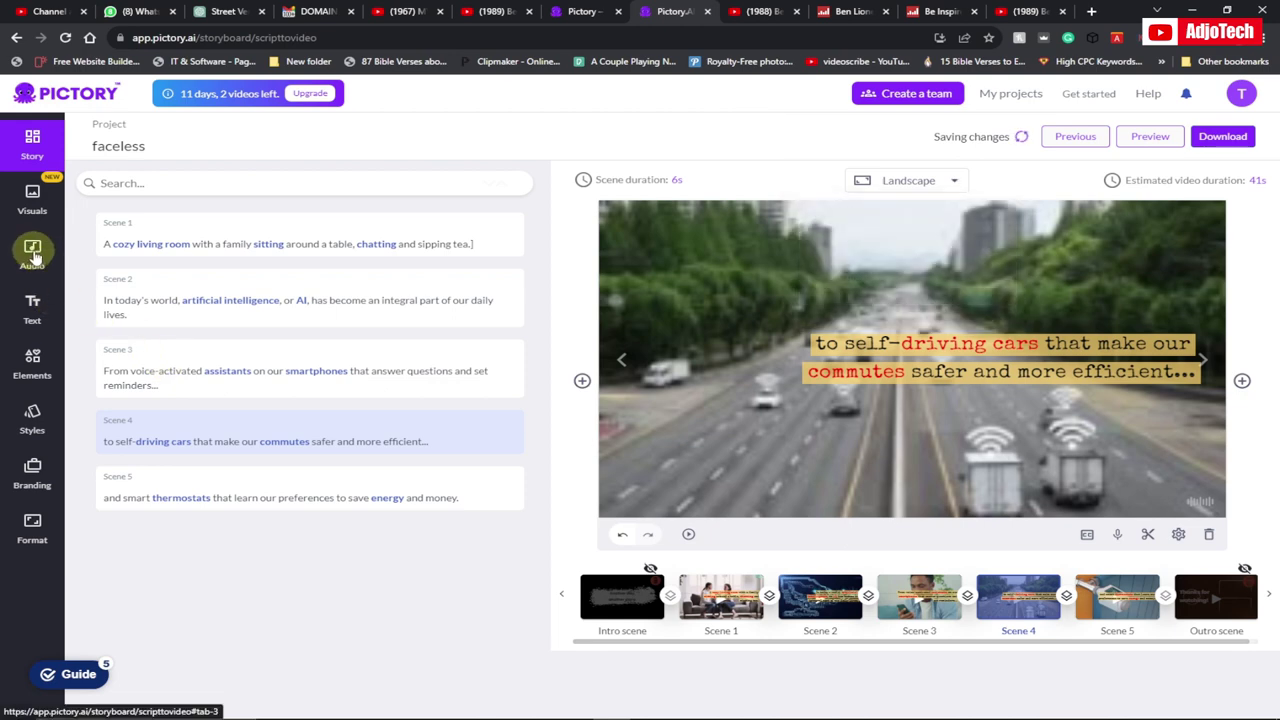
# Add an AI voice-over, filter to male voices, and apply the Liam voice.
pyautogui.moveTo(582, 380)
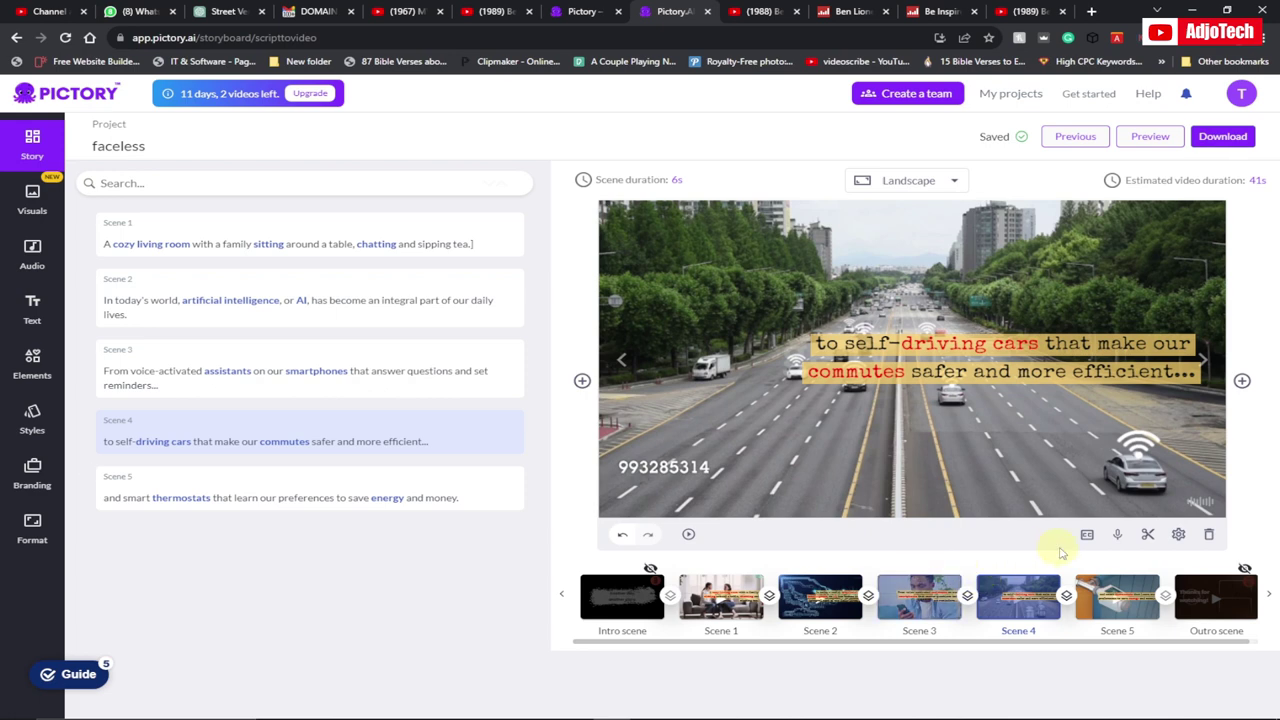
pyautogui.click(1118, 534)
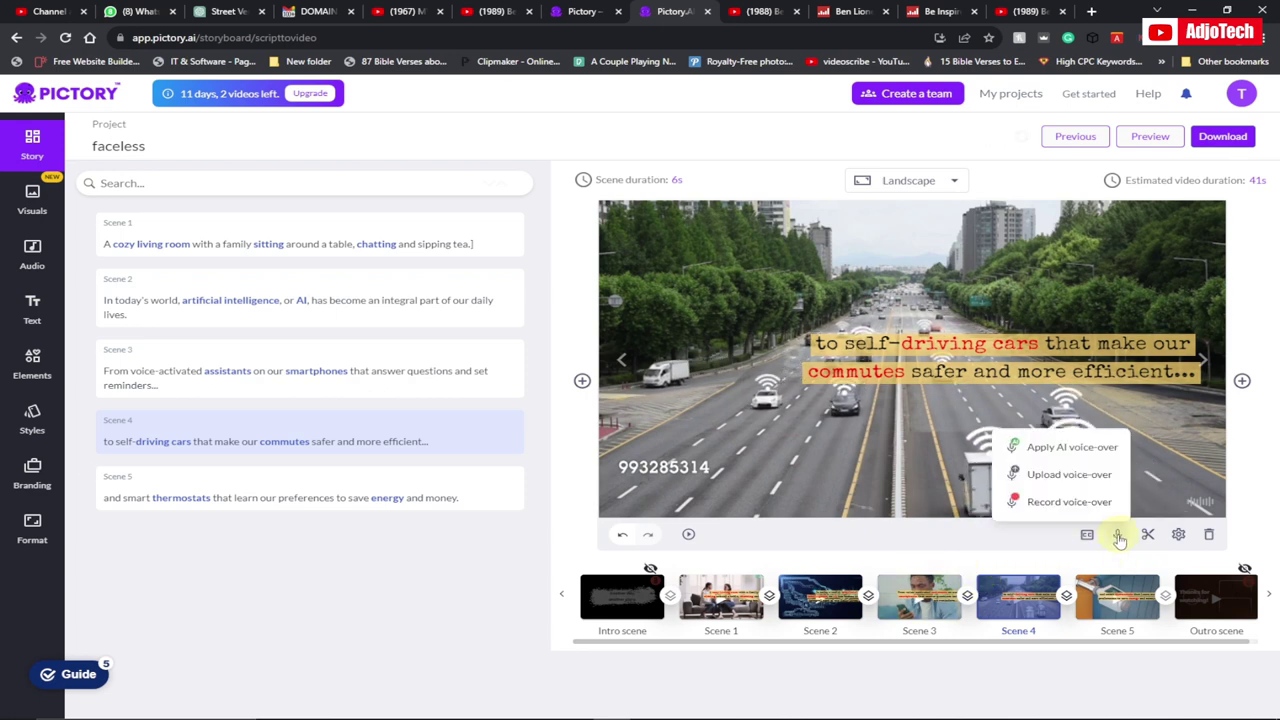
pyautogui.click(1062, 455)
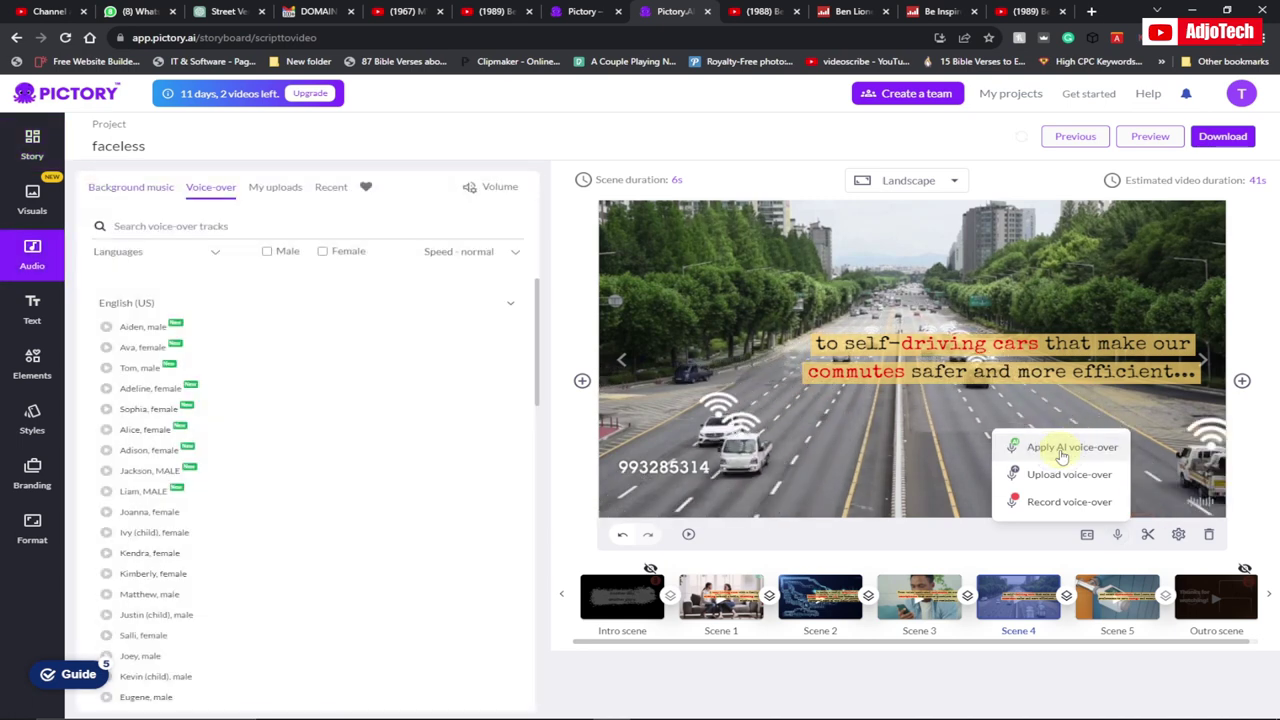
pyautogui.click(267, 252)
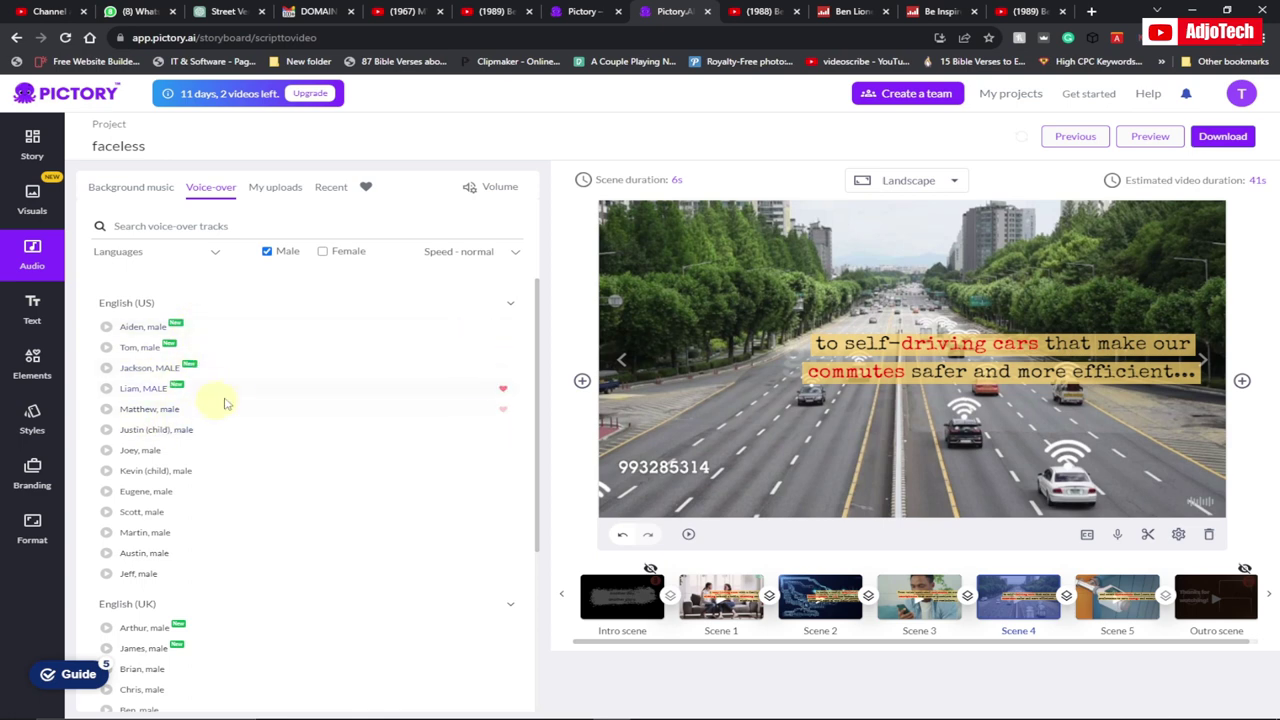
pyautogui.click(474, 391)
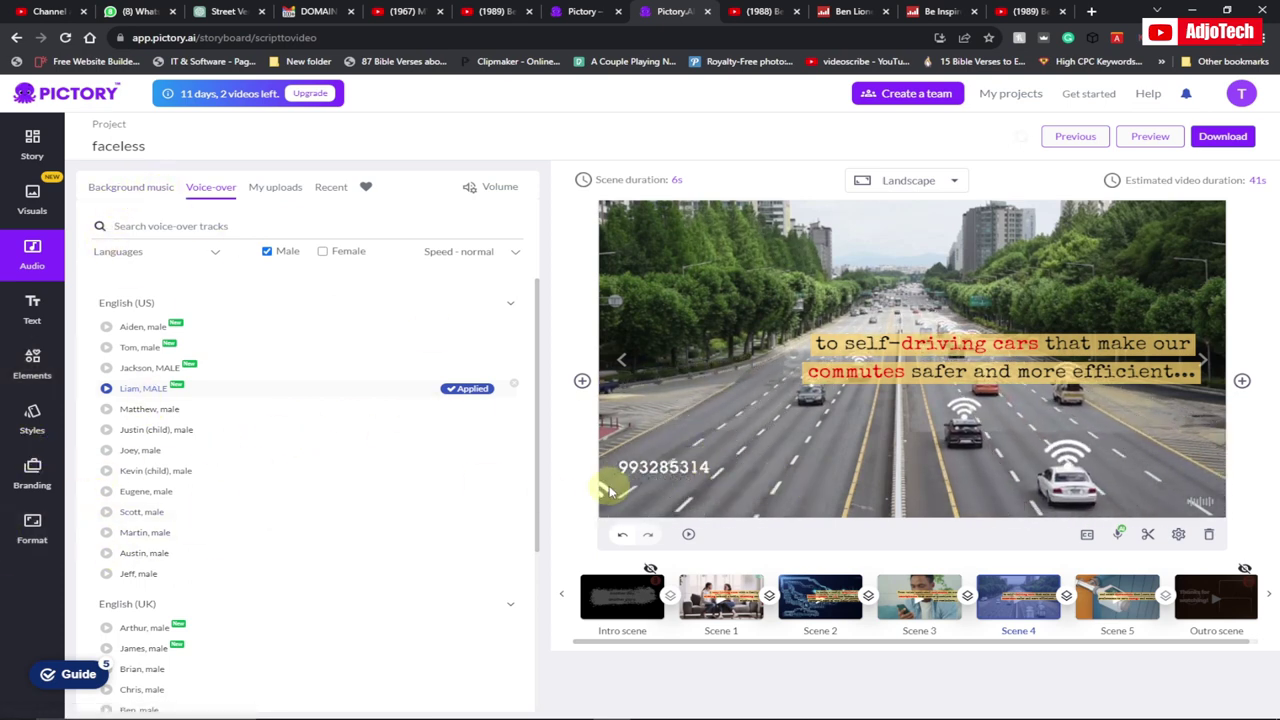
# Render the video, download it as faceless (1).mp4, and show it in the Downloads folder.
pyautogui.click(1216, 140)
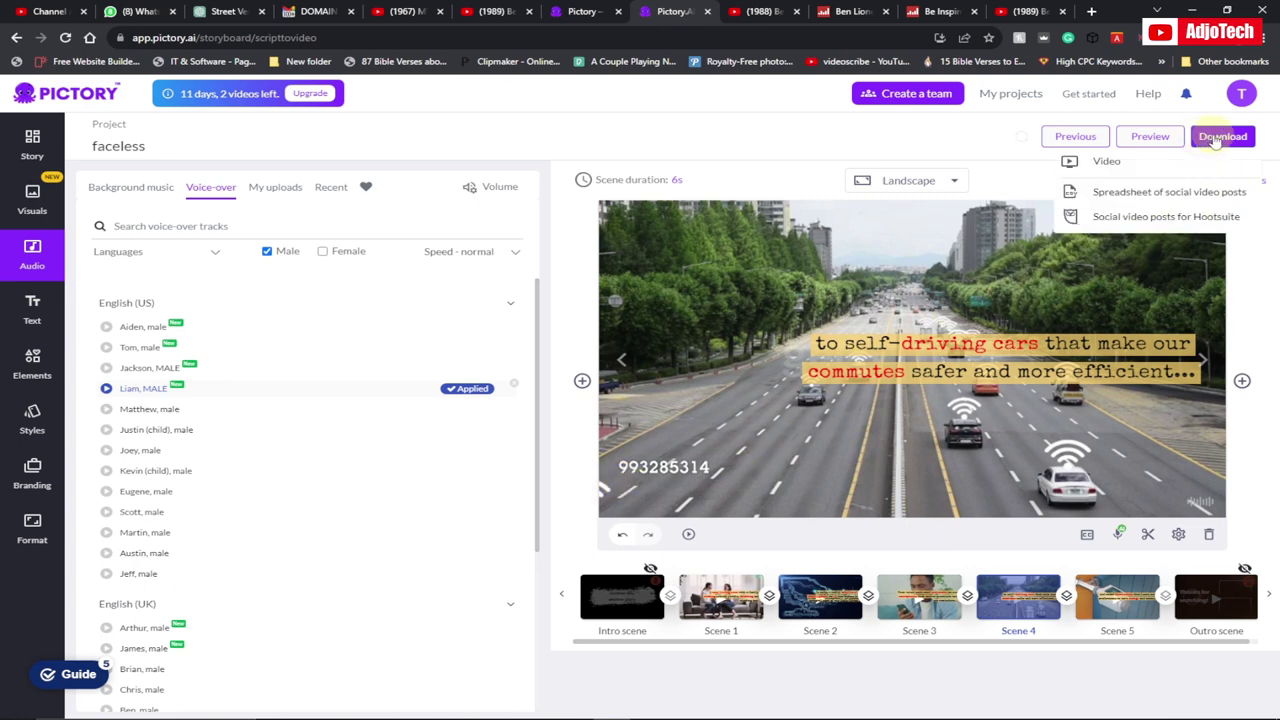
pyautogui.click(1137, 166)
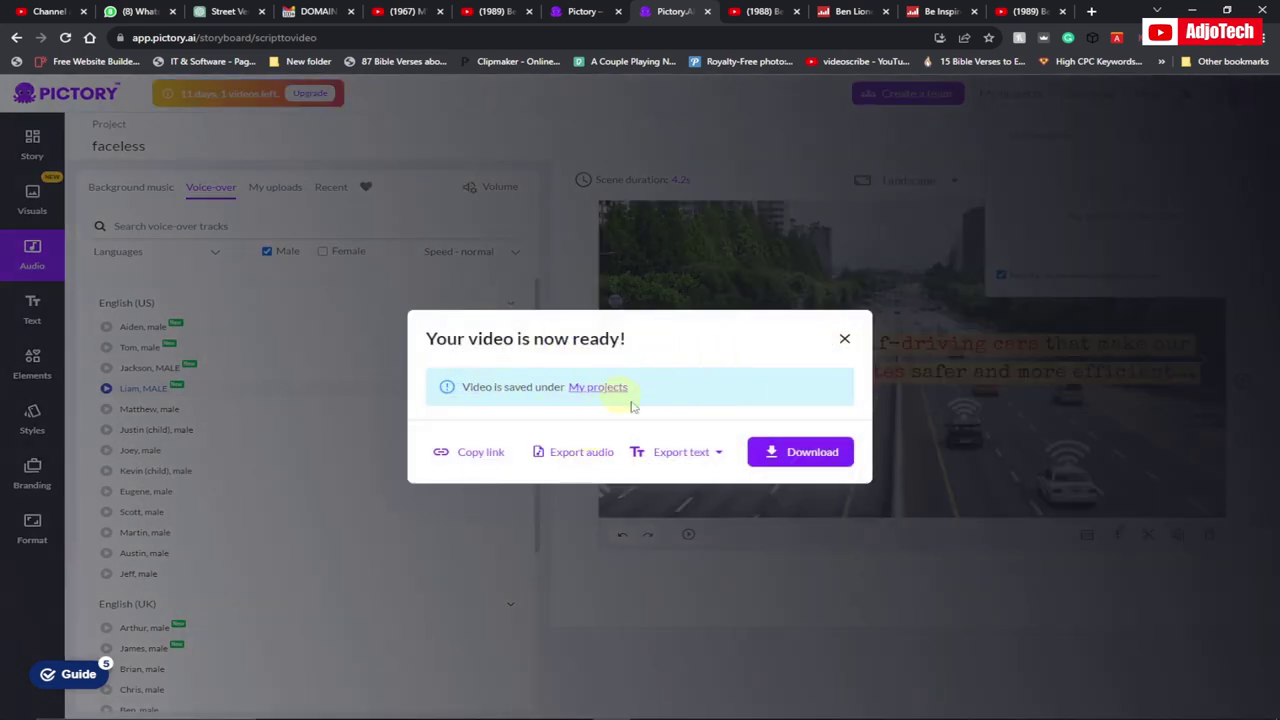
pyautogui.click(795, 455)
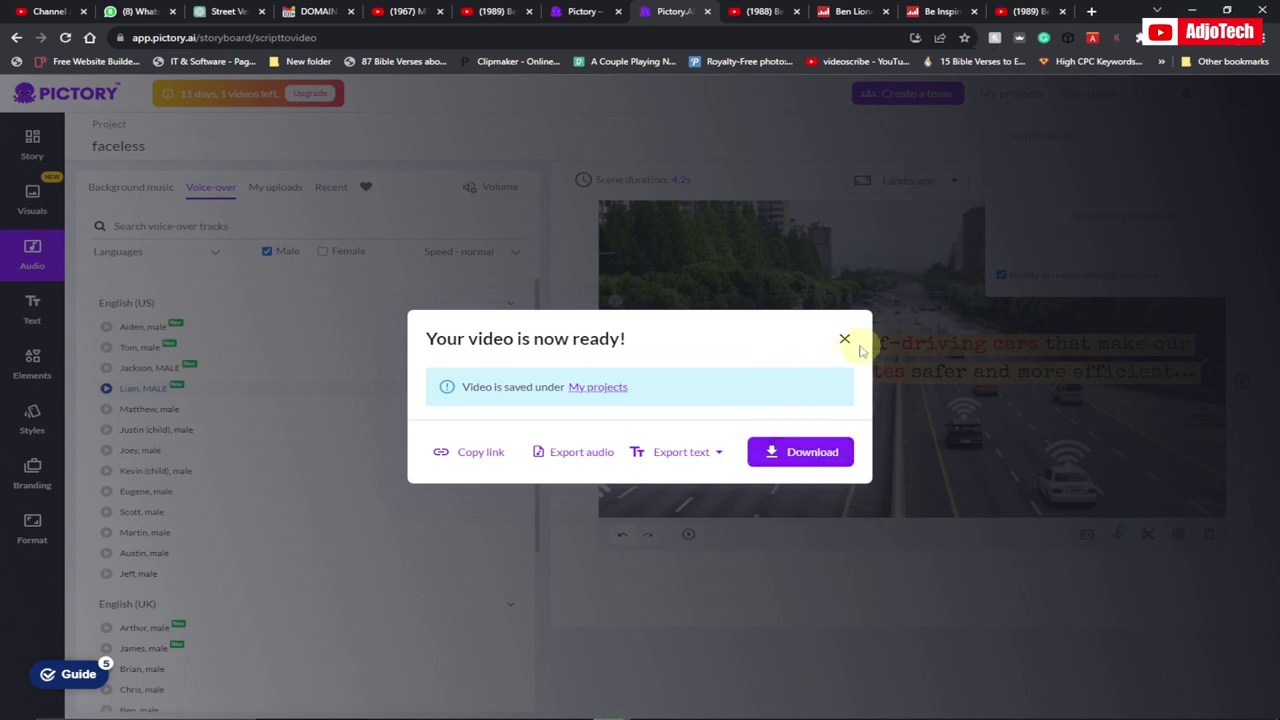
pyautogui.click(1140, 63)
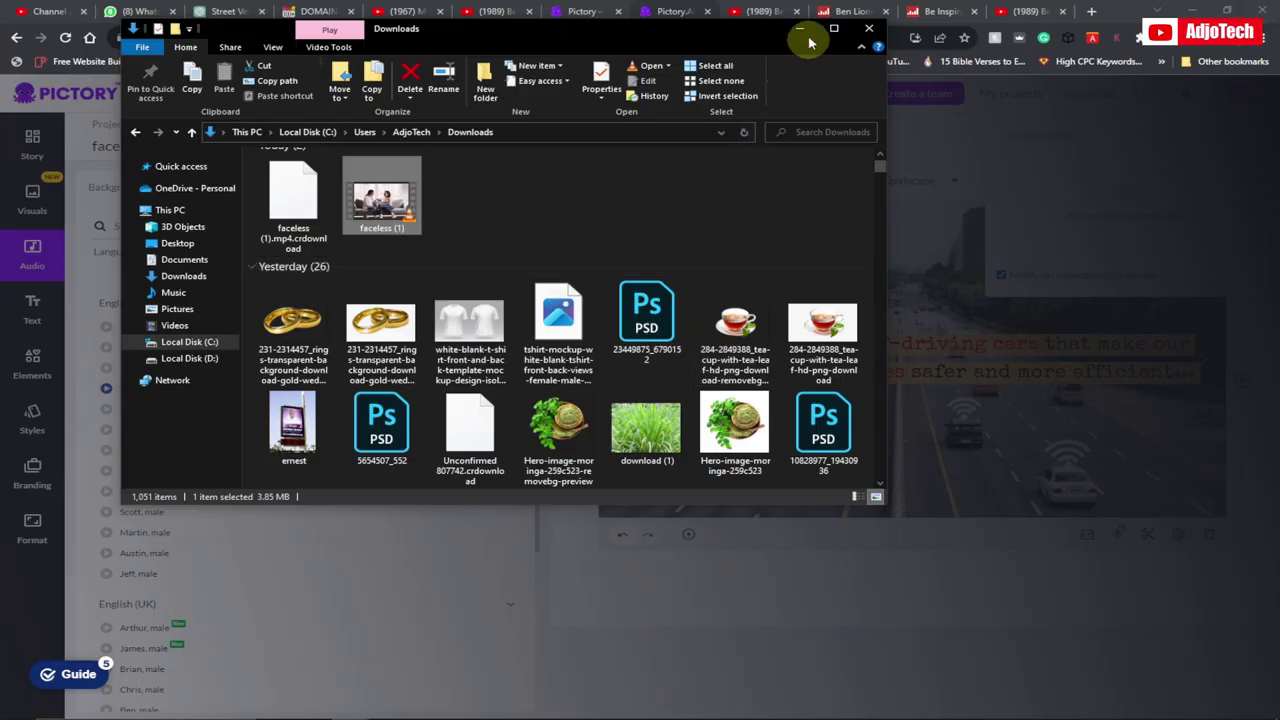
# Close the File Explorer Downloads window holding faceless (1).
pyautogui.click(801, 30)
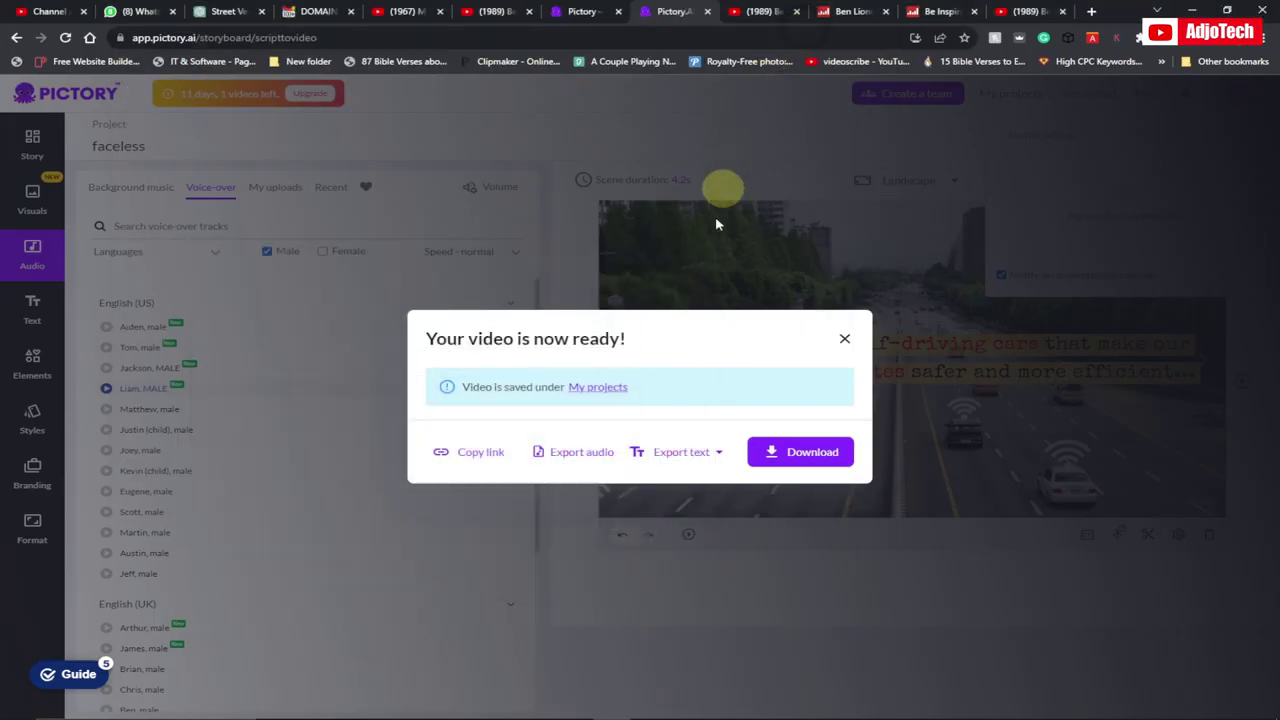
# Dismiss the 'Your video is now ready!' dialog to return to the faceless storyboard.
pyautogui.click(845, 341)
pyautogui.click(846, 341)
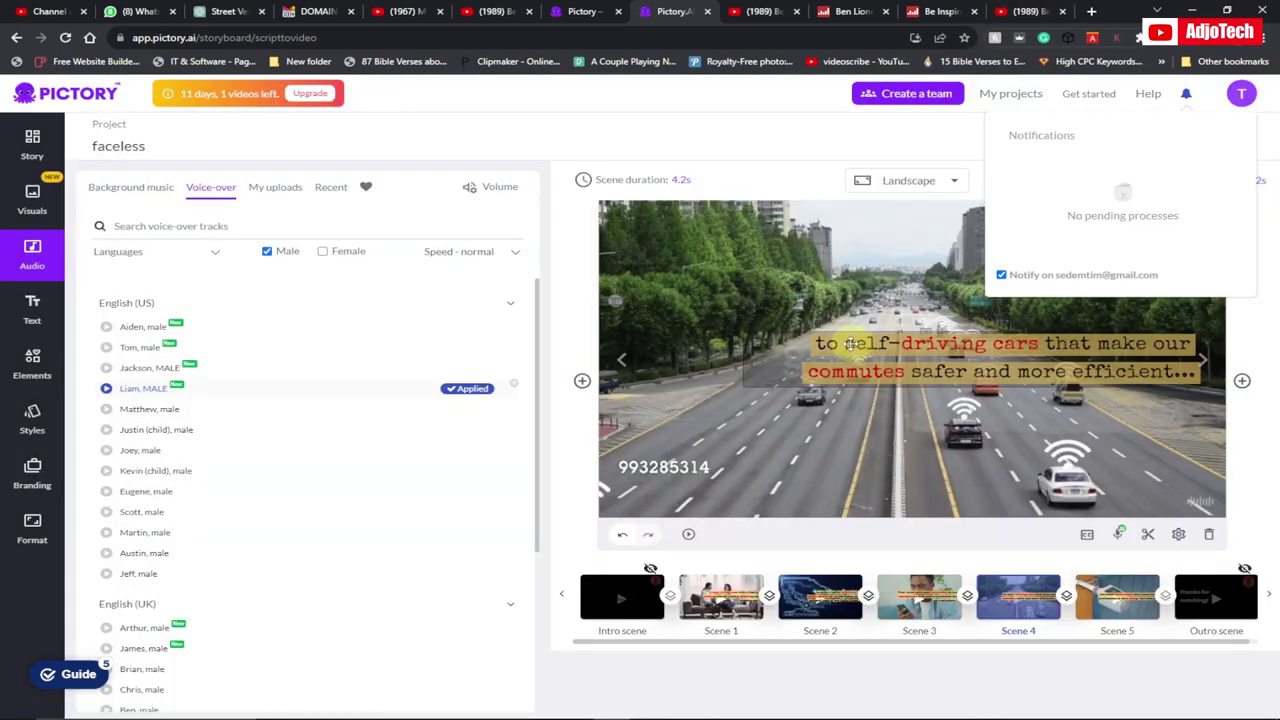
pyautogui.click(748, 303)
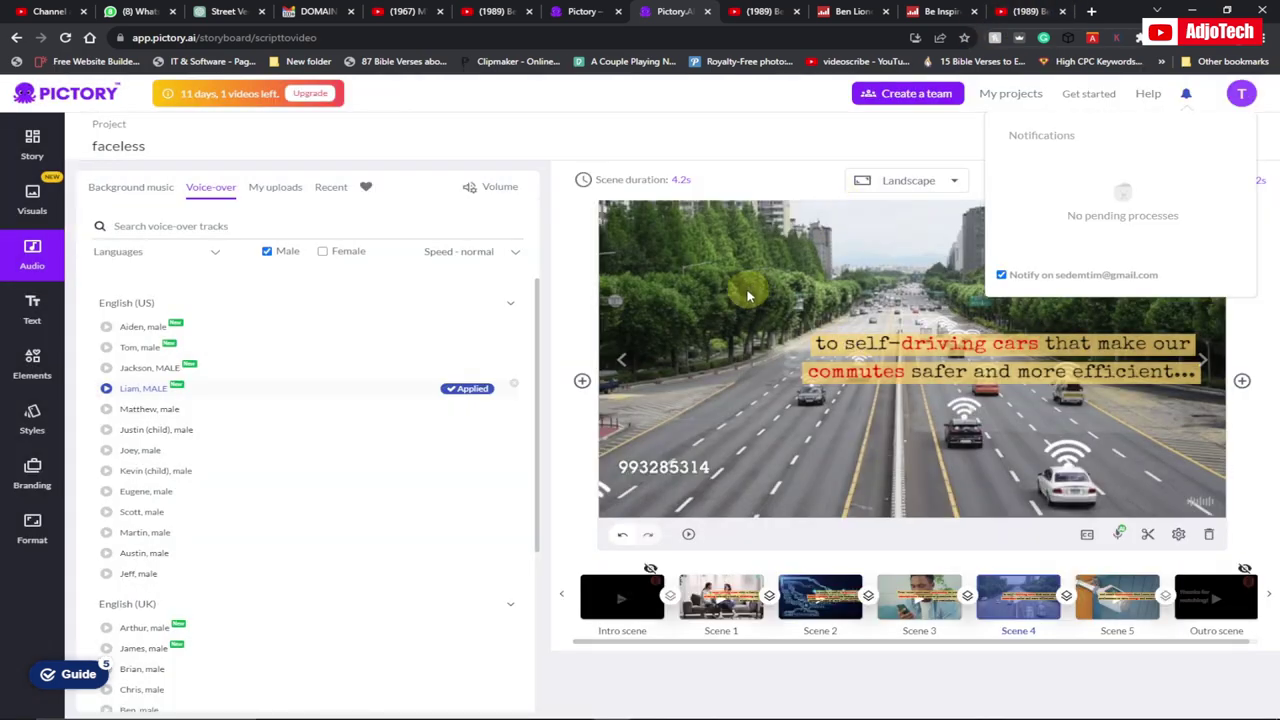